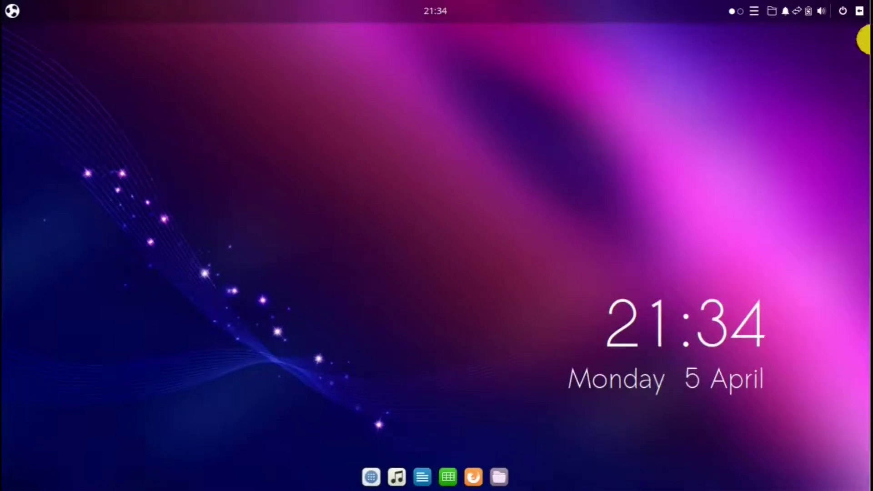
- Peek at the Raven sidebar and power menu, then open the panel's quick volume control
{"action": "left_click", "coordinate": [860, 11]}
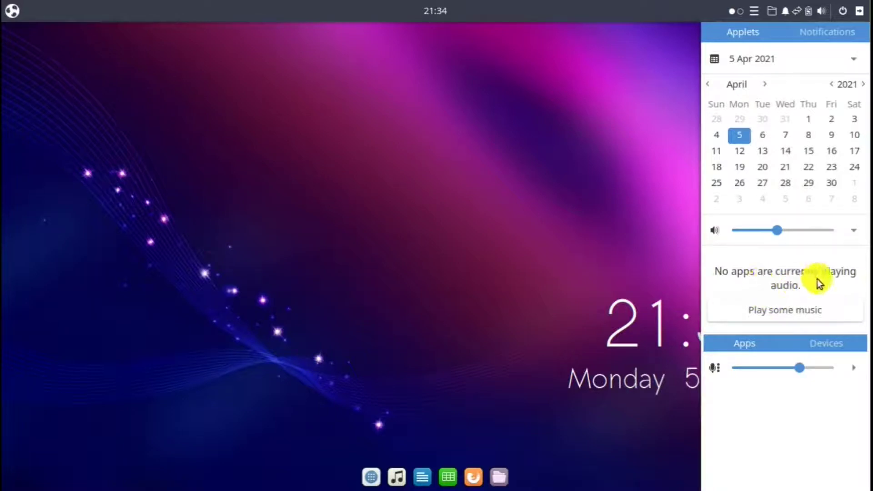
{"action": "left_click", "coordinate": [864, 16]}
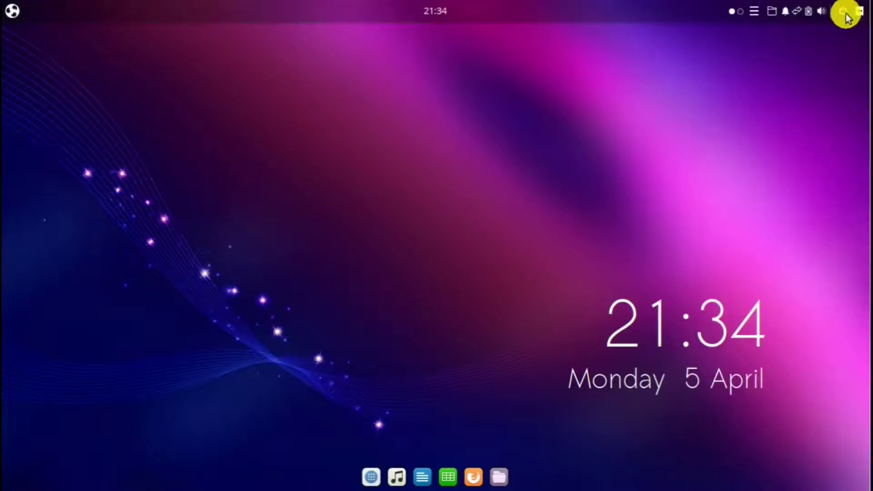
{"action": "left_click", "coordinate": [844, 17]}
{"action": "left_click", "coordinate": [845, 16]}
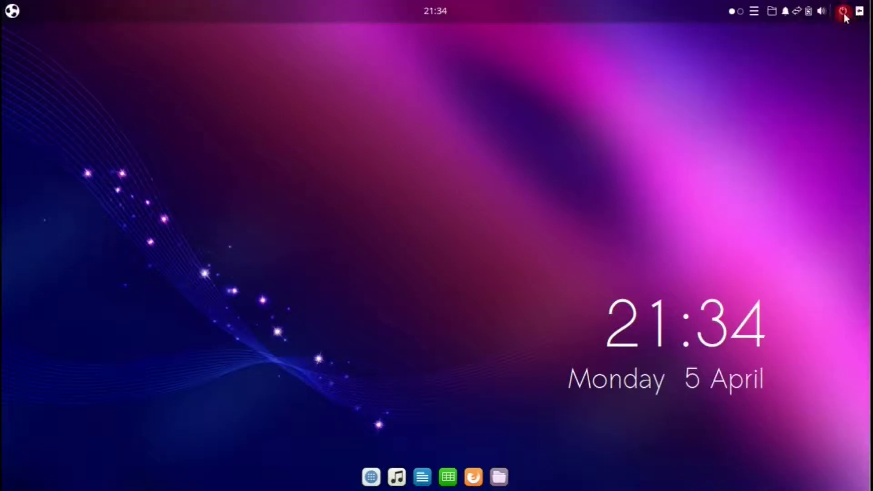
{"action": "left_click", "coordinate": [820, 11]}
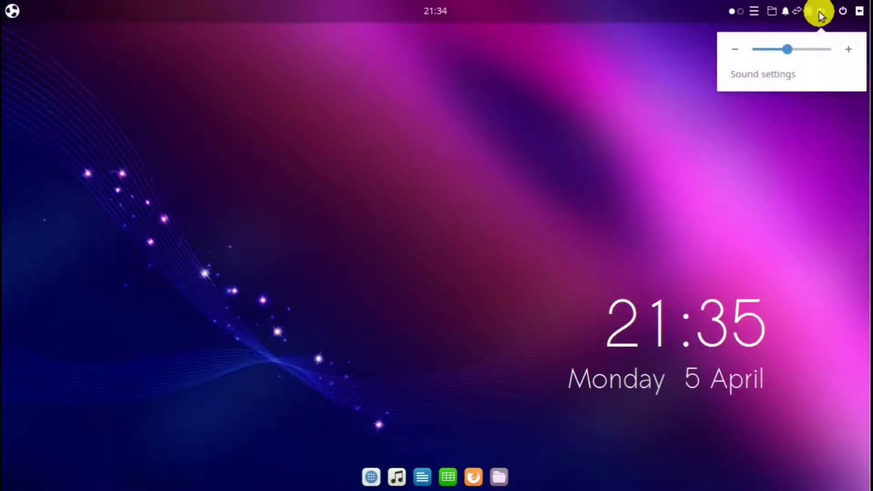
- Open and close Sound settings from the volume popover, then check the battery popover
{"action": "left_click", "coordinate": [763, 76]}
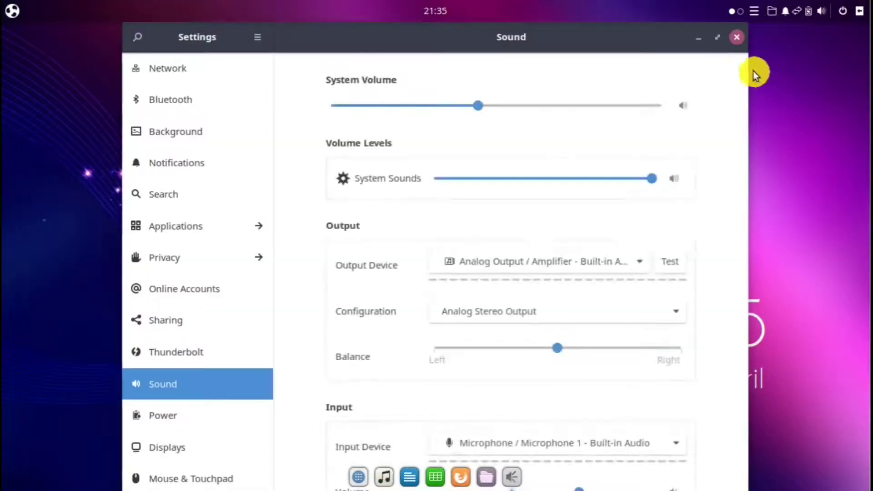
{"action": "left_click", "coordinate": [737, 36]}
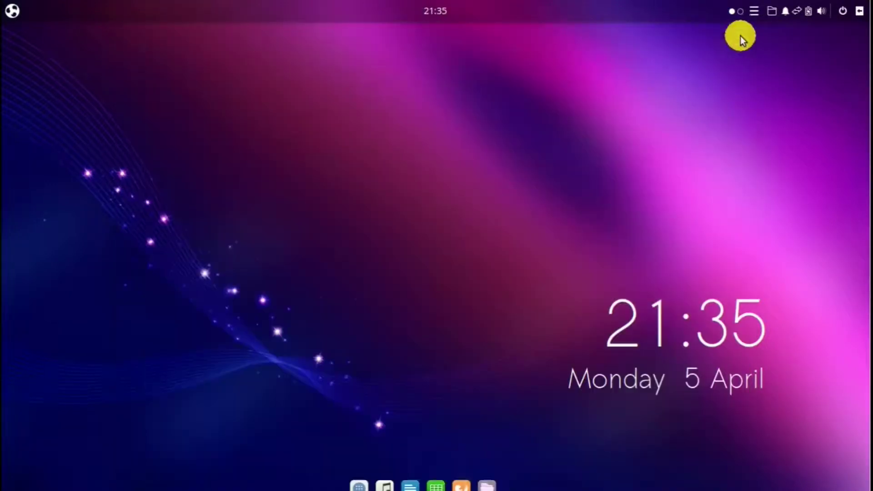
{"action": "left_click", "coordinate": [811, 13]}
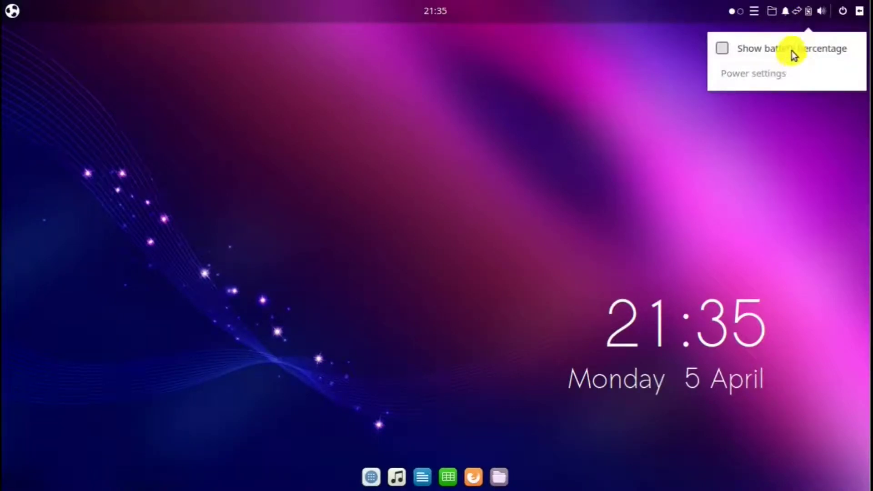
{"action": "left_click", "coordinate": [806, 13]}
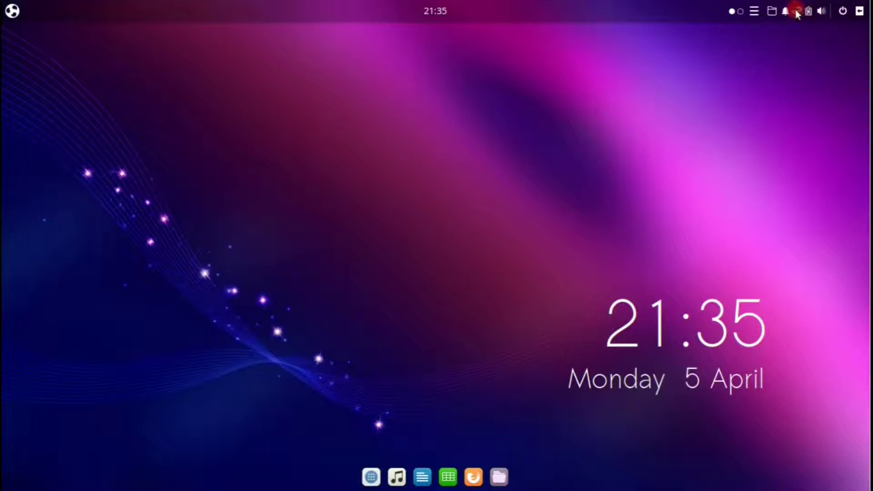
- Open and close Network Settings from the network popover, then show the notifications list
{"action": "left_click", "coordinate": [796, 10]}
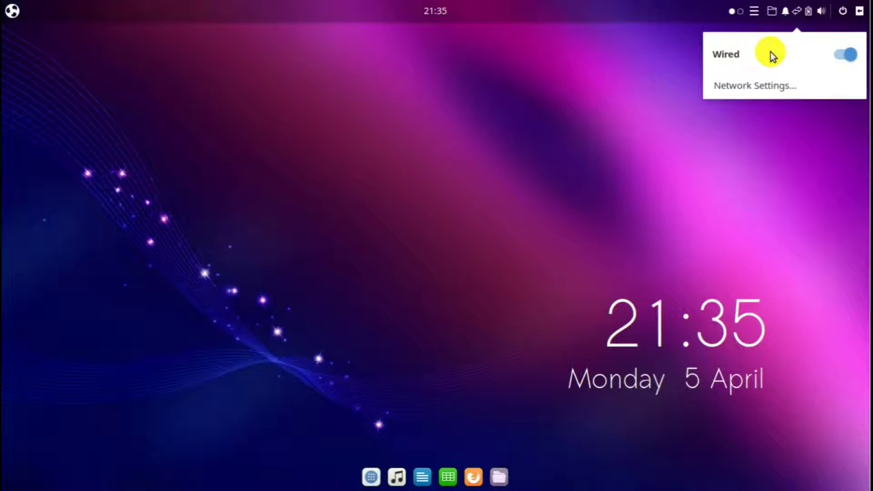
{"action": "left_click", "coordinate": [764, 85]}
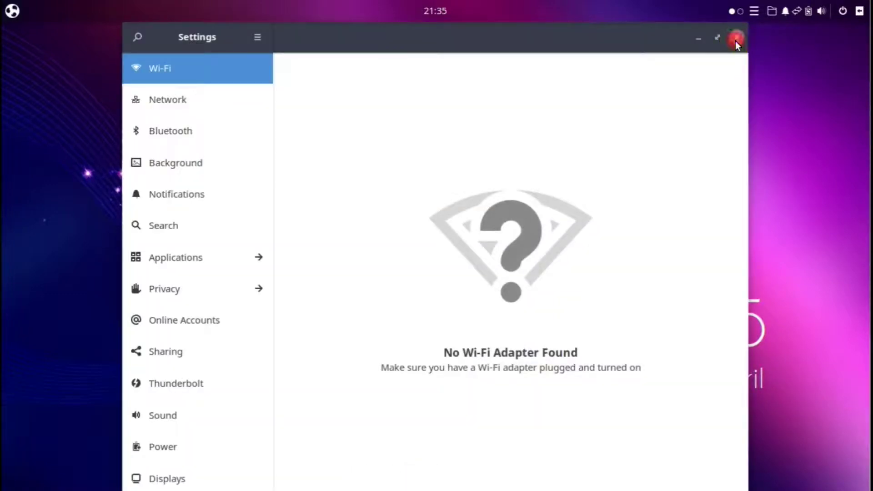
{"action": "left_click", "coordinate": [735, 39]}
{"action": "left_click", "coordinate": [786, 13]}
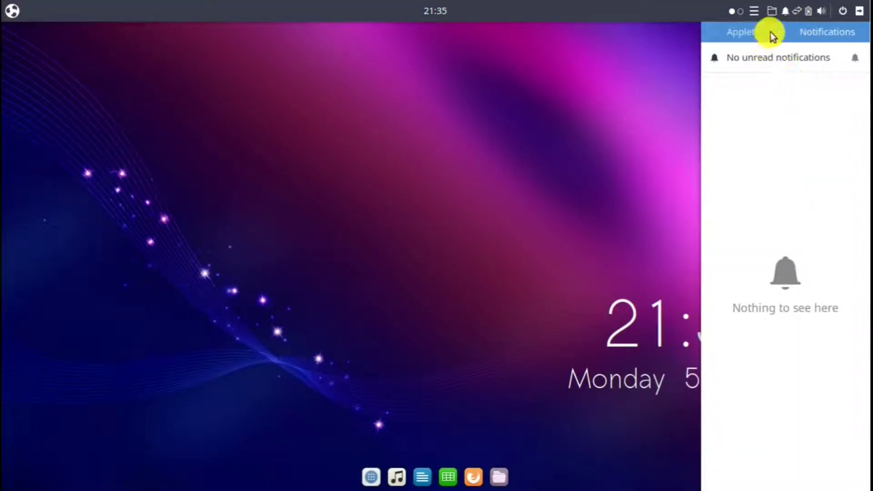
- Close the notifications sidebar and briefly check the Places list and QuickNote pad
{"action": "left_click", "coordinate": [785, 13]}
{"action": "left_click", "coordinate": [775, 11]}
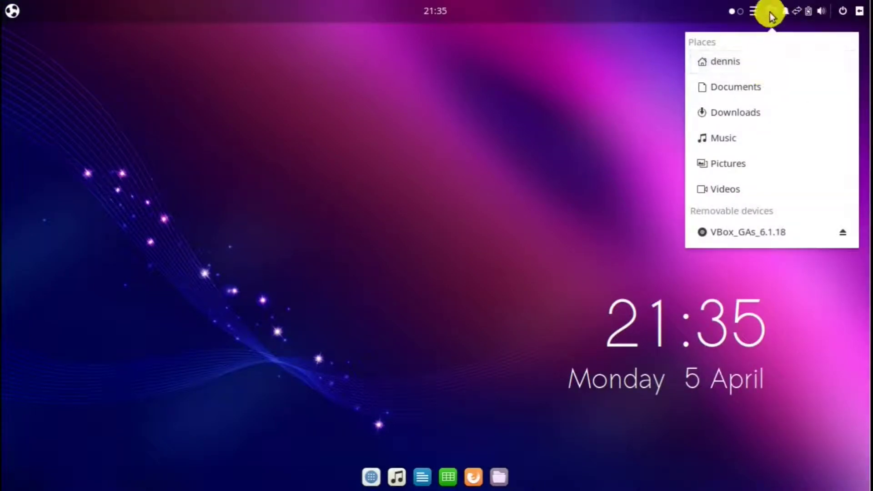
{"action": "left_click", "coordinate": [770, 13]}
{"action": "left_click", "coordinate": [754, 12]}
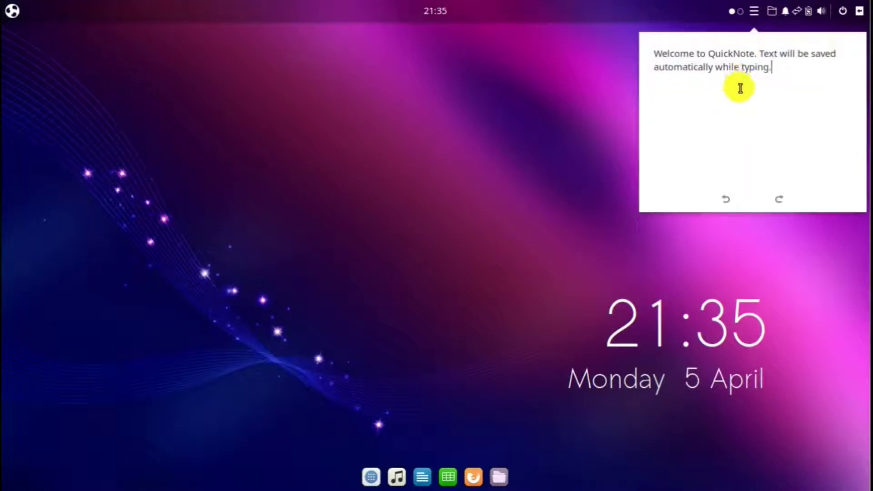
{"action": "left_click", "coordinate": [761, 12]}
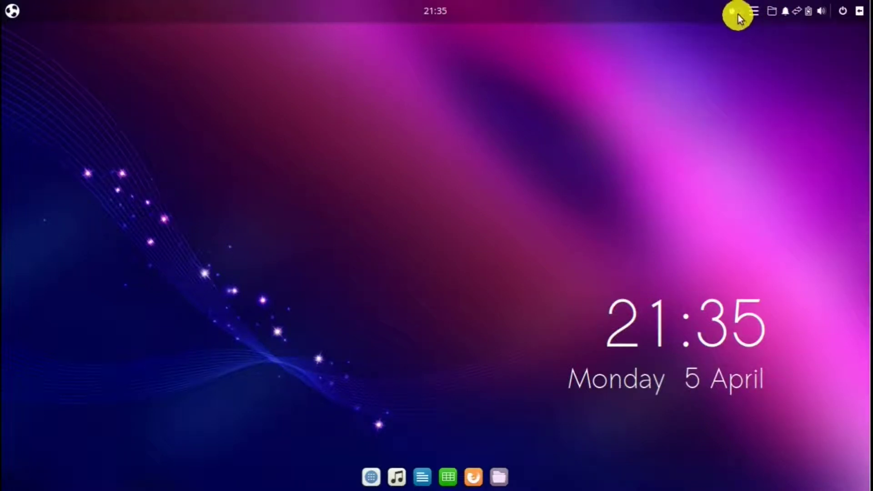
- Change the workspace count from 1 to 4 and finally 2, then switch to workspace 2 and back
{"action": "left_click", "coordinate": [737, 13]}
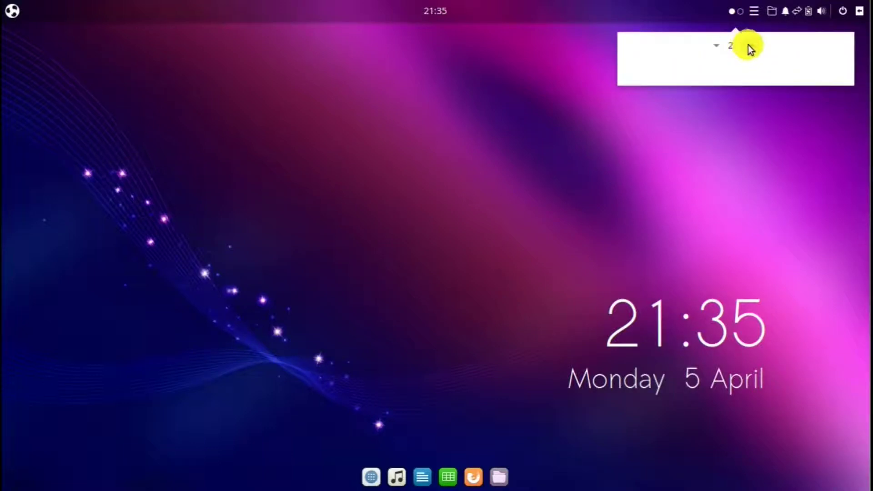
{"action": "left_click", "coordinate": [719, 43]}
{"action": "left_click", "coordinate": [717, 46]}
{"action": "left_click", "coordinate": [747, 46]}
{"action": "left_click", "coordinate": [749, 46]}
{"action": "left_click", "coordinate": [749, 46]}
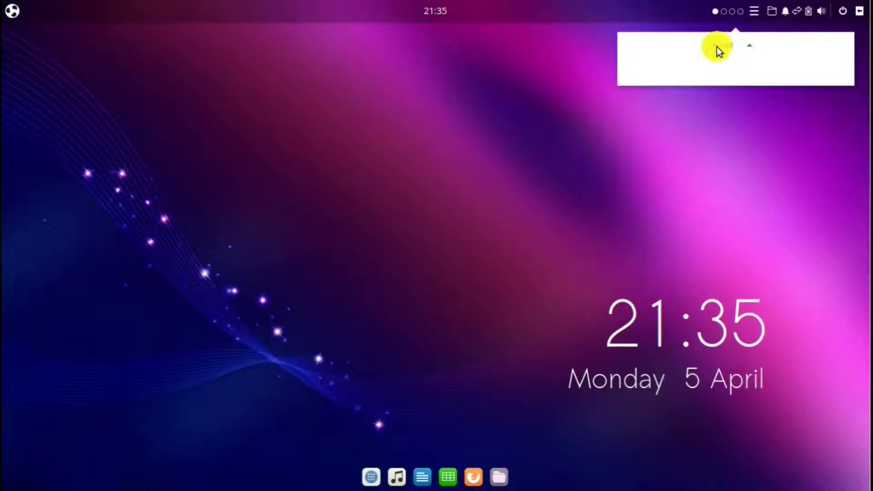
{"action": "left_click", "coordinate": [717, 46]}
{"action": "left_click", "coordinate": [716, 46]}
{"action": "left_click", "coordinate": [738, 114]}
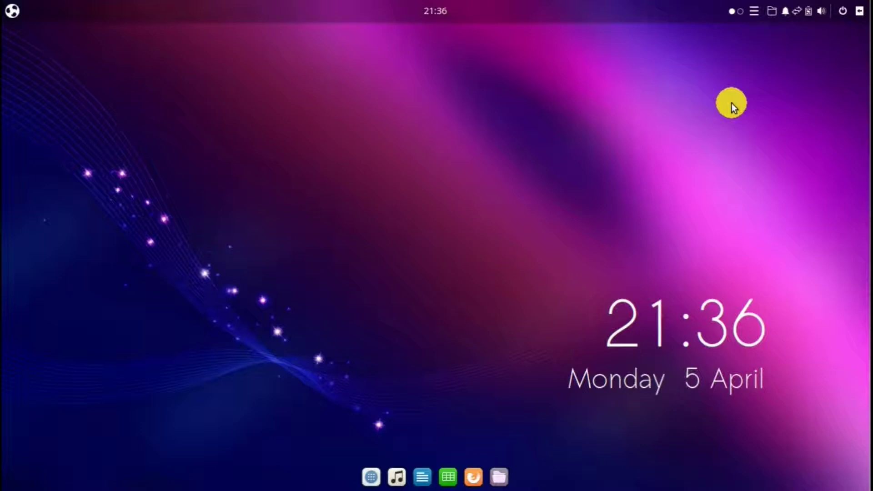
{"action": "key", "text": "ctrl+alt+Right"}
{"action": "key", "text": "ctrl+alt+Left"}
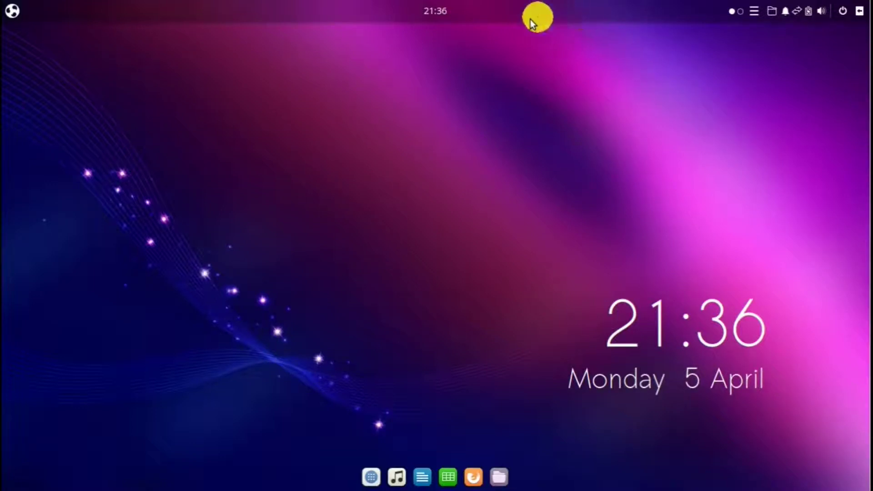
{"action": "left_click", "coordinate": [433, 9]}
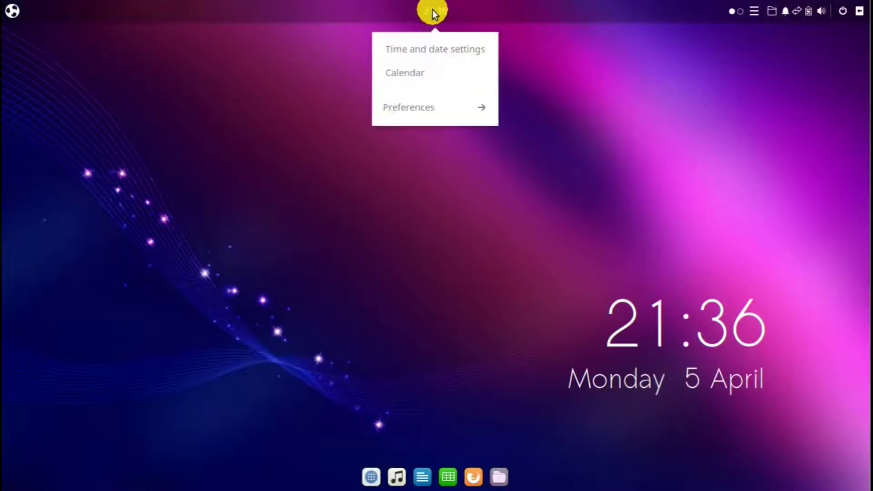
{"action": "left_click", "coordinate": [420, 50]}
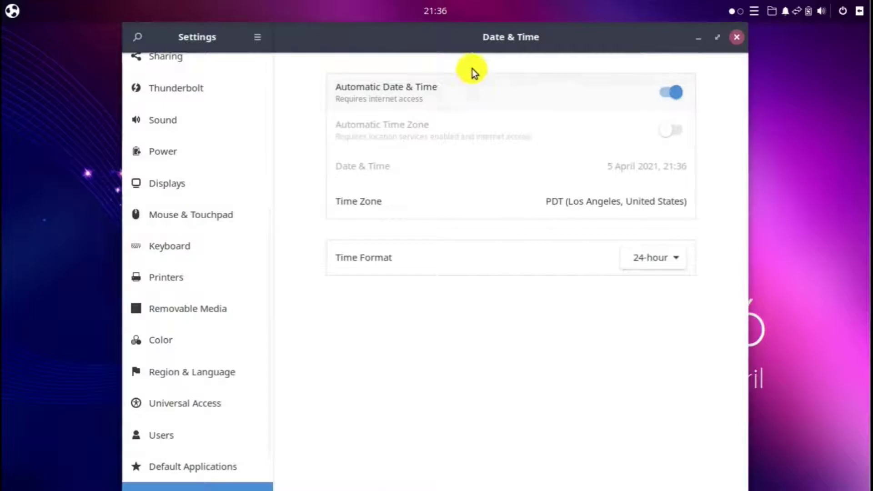
{"action": "left_click", "coordinate": [735, 39]}
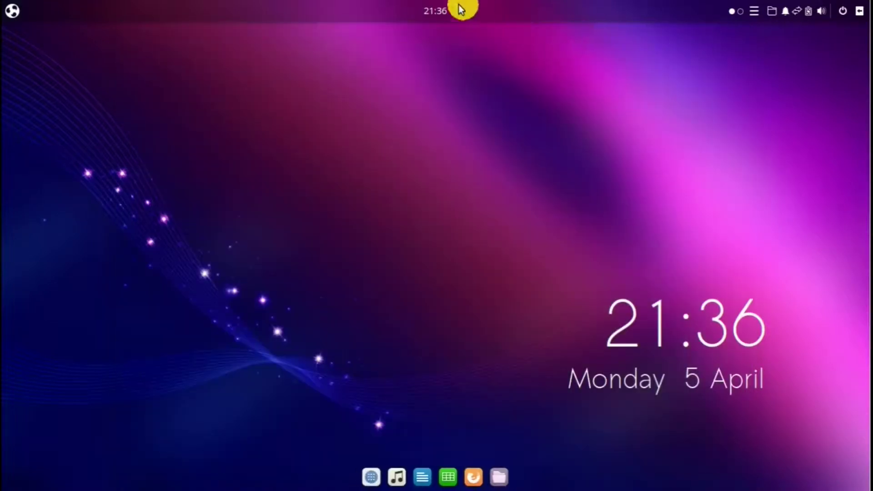
{"action": "left_click", "coordinate": [437, 11]}
{"action": "left_click", "coordinate": [417, 74]}
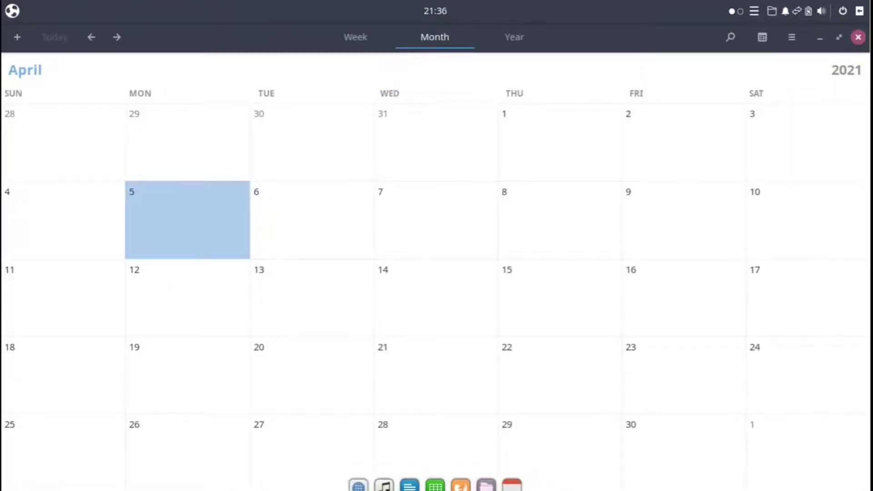
{"action": "left_click", "coordinate": [858, 37]}
{"action": "left_click", "coordinate": [439, 12]}
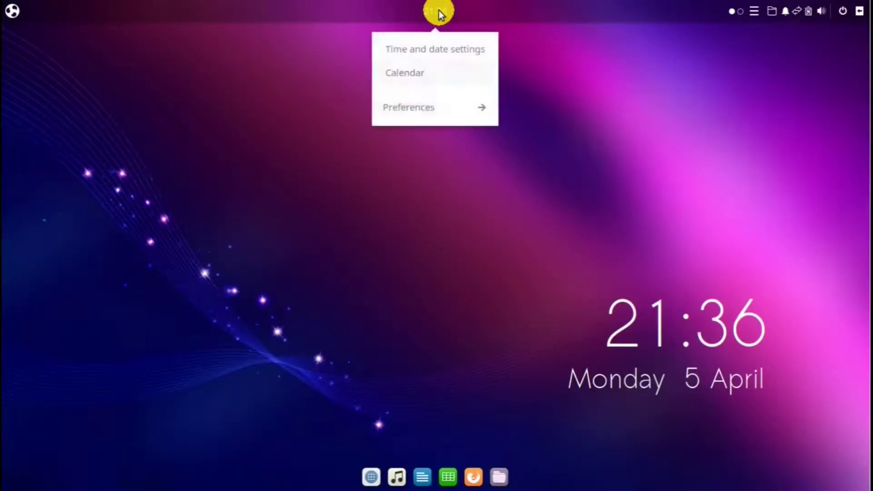
{"action": "left_click", "coordinate": [438, 107]}
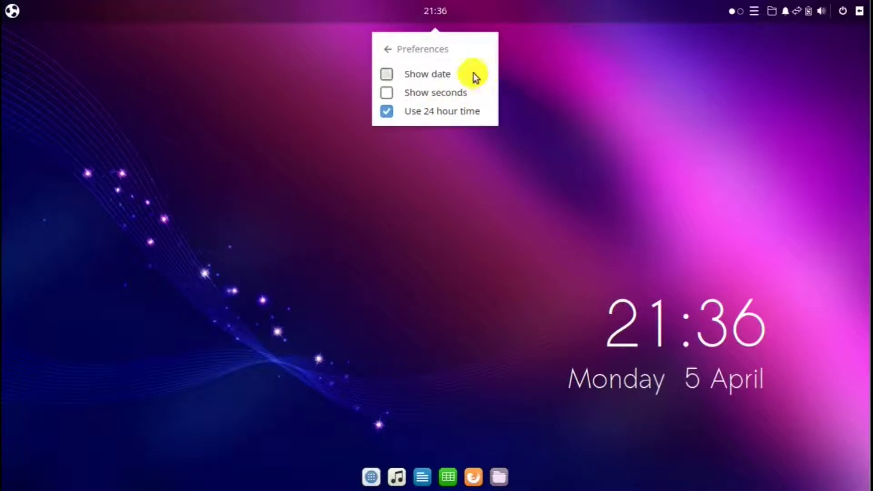
{"action": "left_click", "coordinate": [385, 112]}
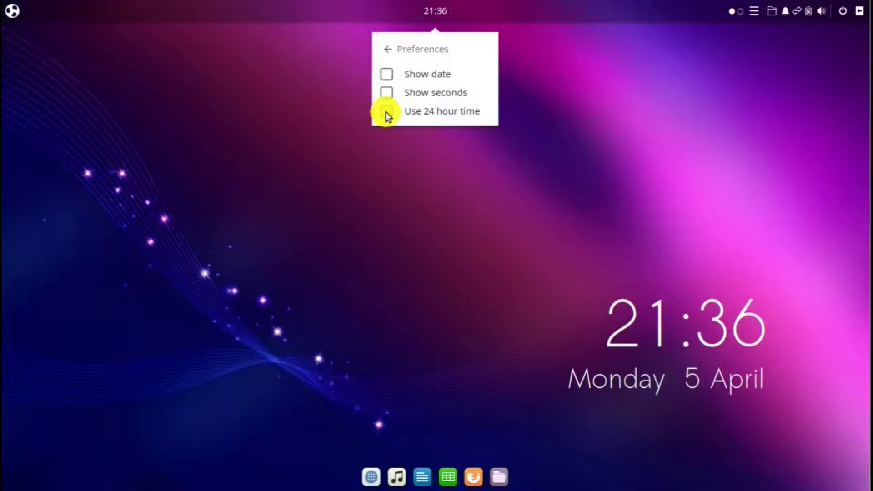
{"action": "left_click", "coordinate": [332, 14]}
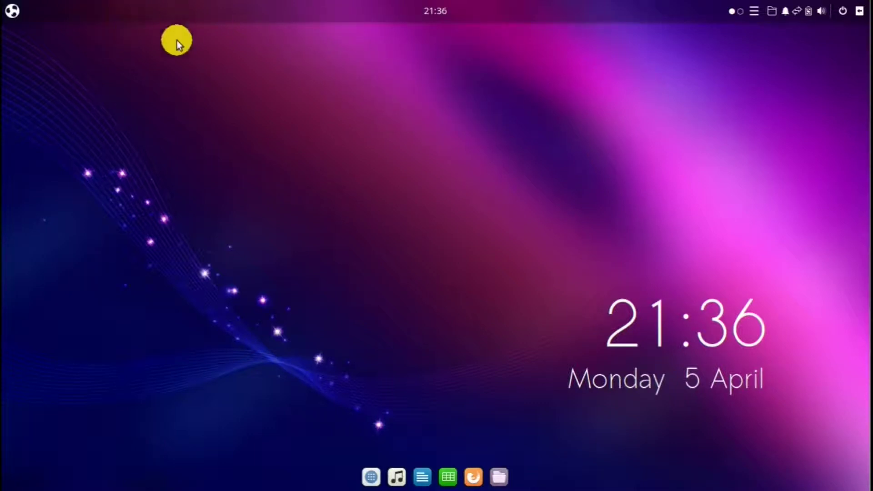
- Open the application menu, try the category listing, and return to the icon grid
{"action": "left_click", "coordinate": [13, 12]}
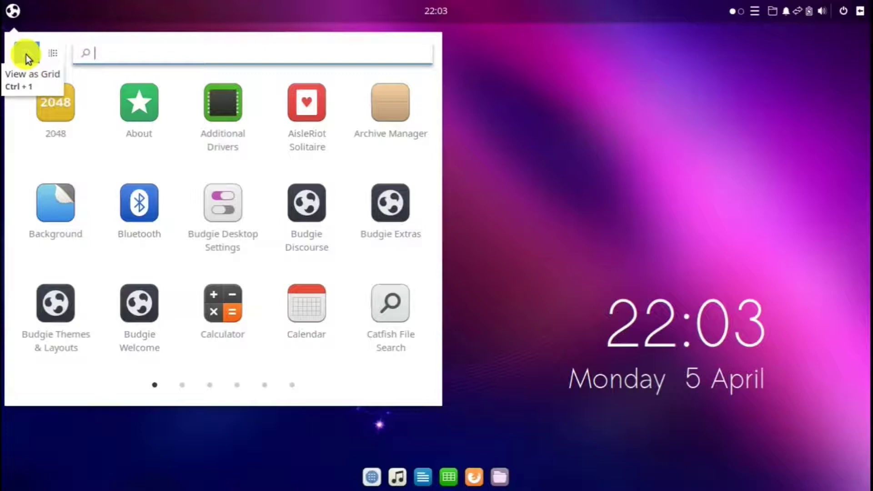
{"action": "left_click", "coordinate": [53, 53]}
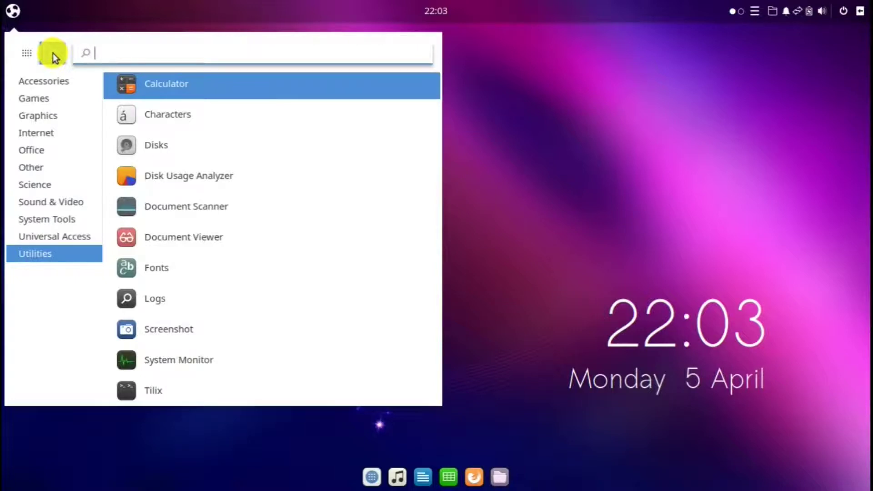
{"action": "left_click", "coordinate": [25, 52]}
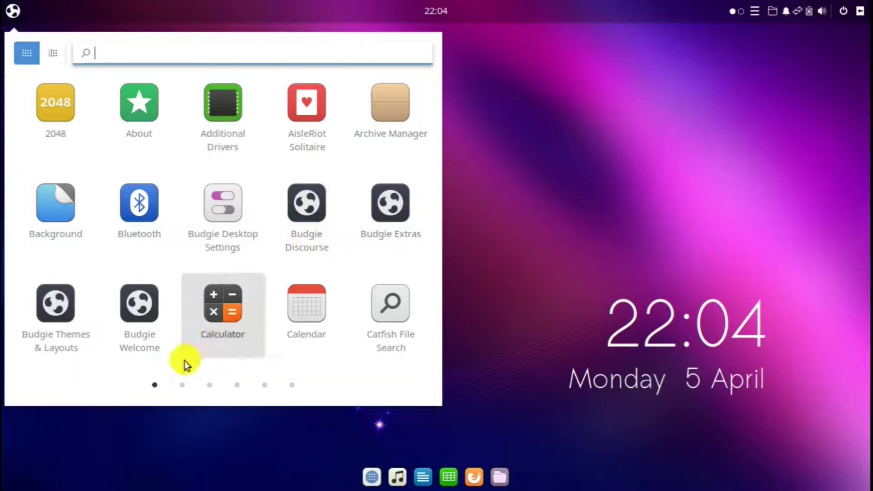
- Page through the app grid to its last page, then focus the search field
{"action": "left_click", "coordinate": [182, 385]}
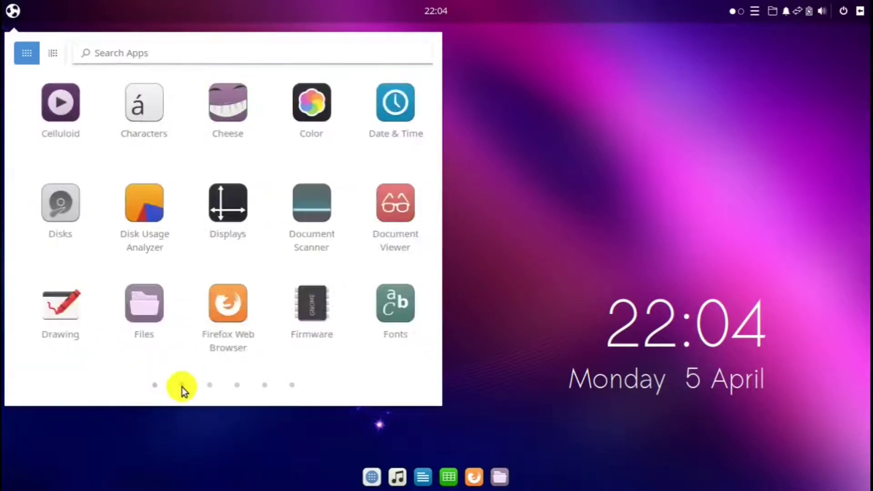
{"action": "left_click", "coordinate": [210, 385]}
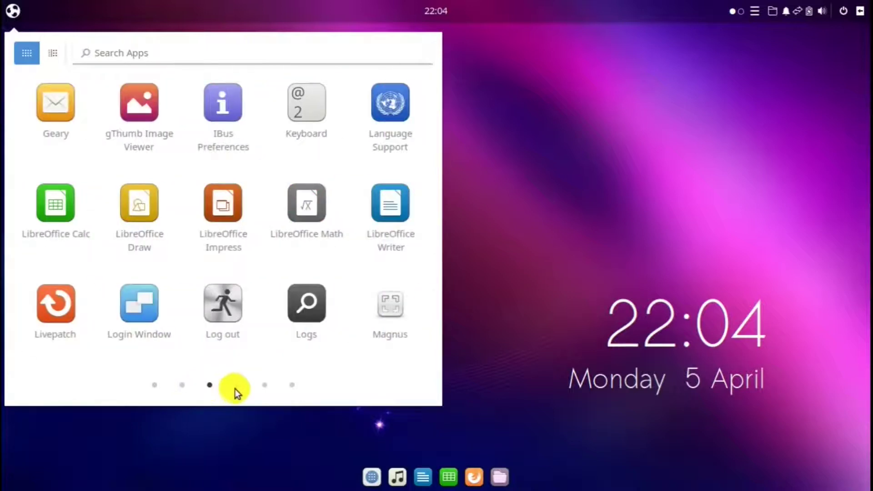
{"action": "left_click", "coordinate": [235, 386]}
{"action": "left_click", "coordinate": [263, 387]}
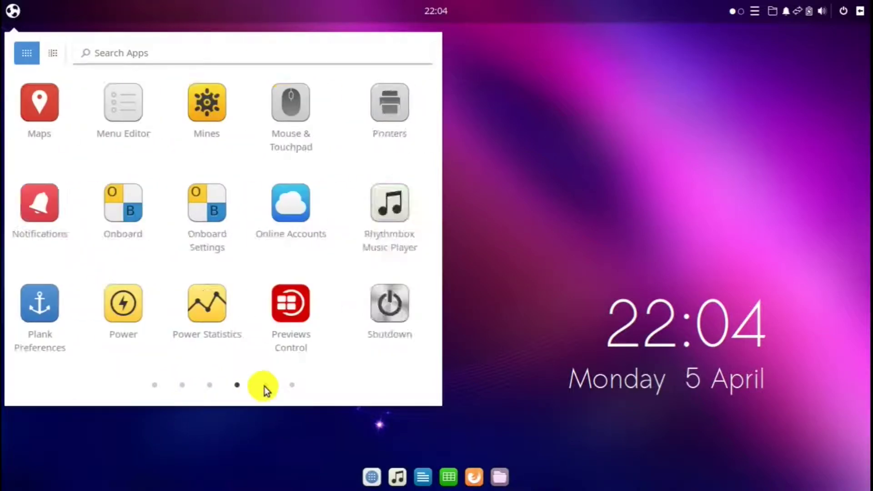
{"action": "left_click", "coordinate": [287, 385]}
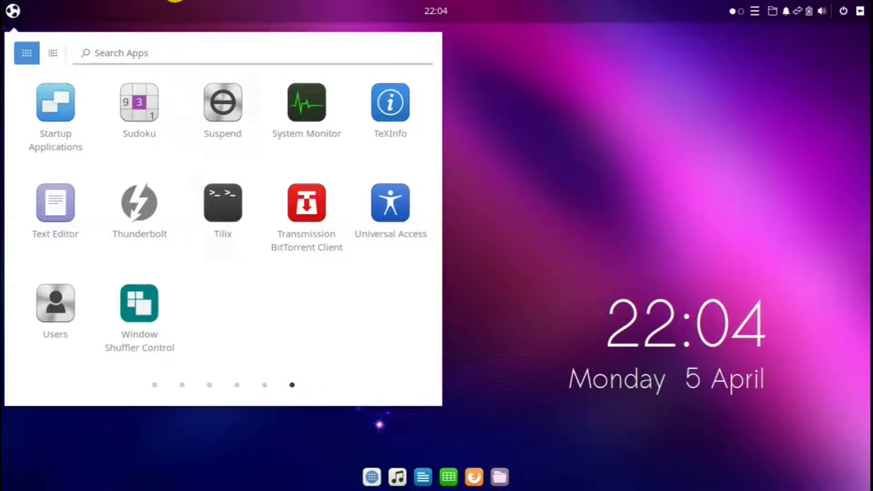
{"action": "left_click", "coordinate": [100, 54]}
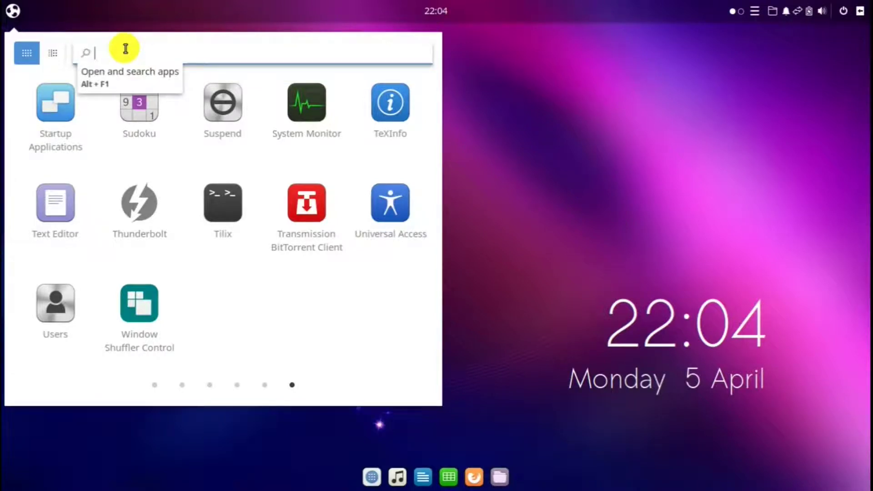
- In the category listing, view the Games, Graphics, Internet, Office and Other apps
{"action": "left_click", "coordinate": [53, 53]}
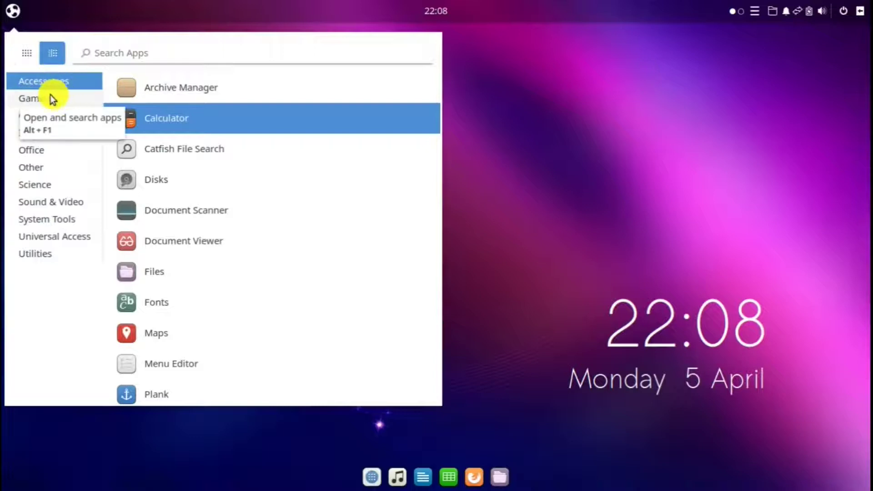
{"action": "left_click", "coordinate": [44, 98]}
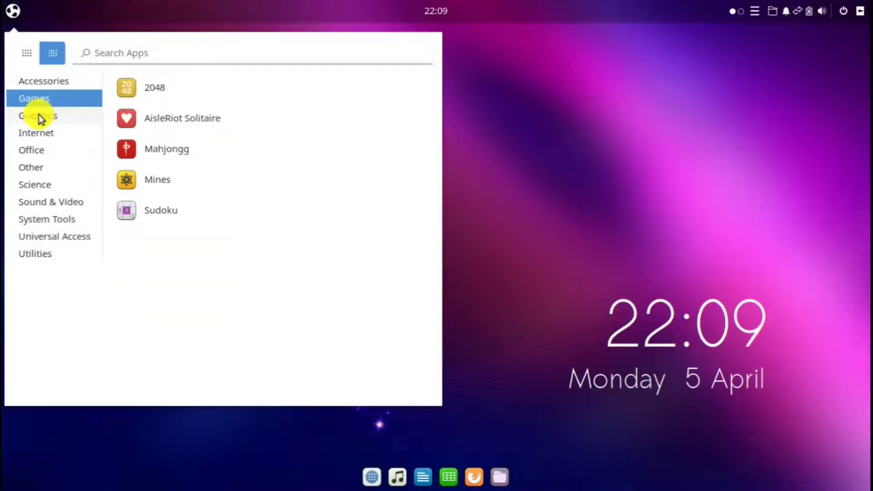
{"action": "left_click", "coordinate": [39, 117]}
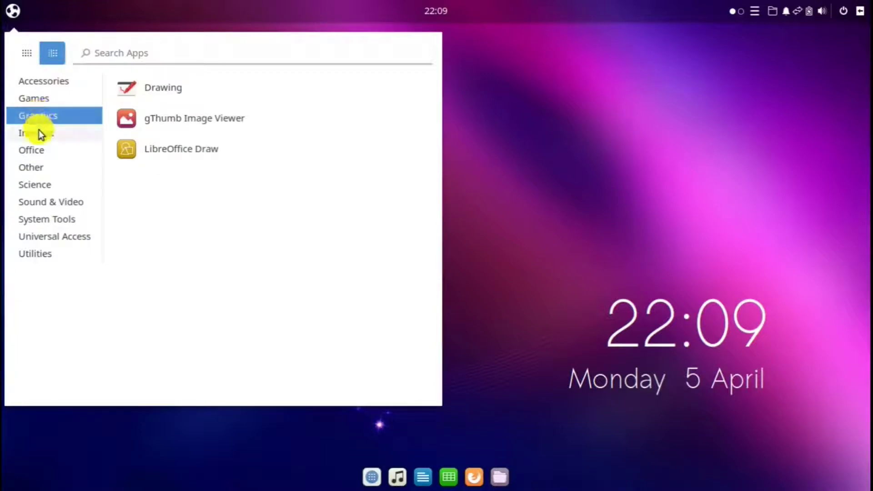
{"action": "left_click", "coordinate": [39, 130]}
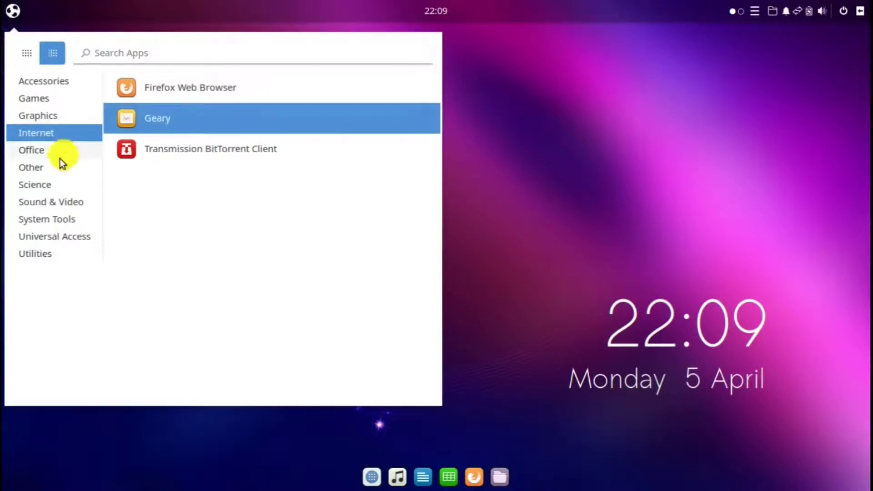
{"action": "left_click", "coordinate": [37, 149]}
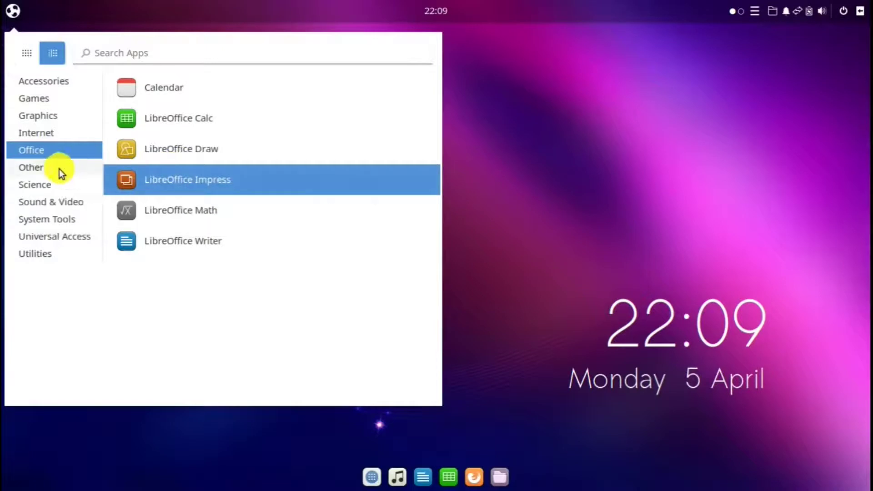
{"action": "left_click", "coordinate": [38, 170]}
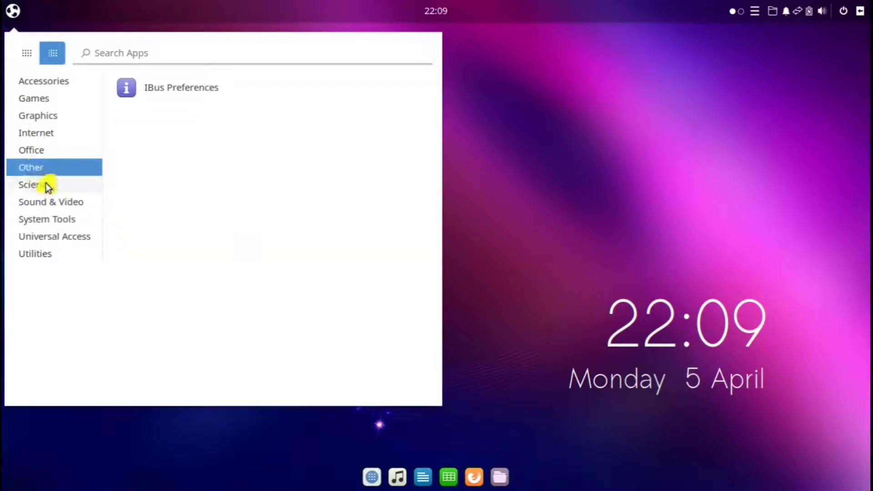
- View the Science, Sound & Video, System Tools, Universal Access and Utilities apps
{"action": "left_click", "coordinate": [46, 183]}
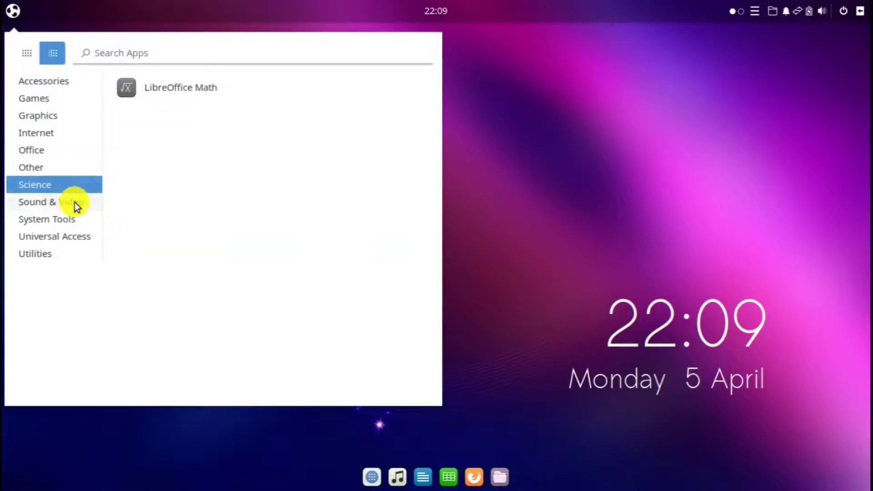
{"action": "left_click", "coordinate": [39, 203]}
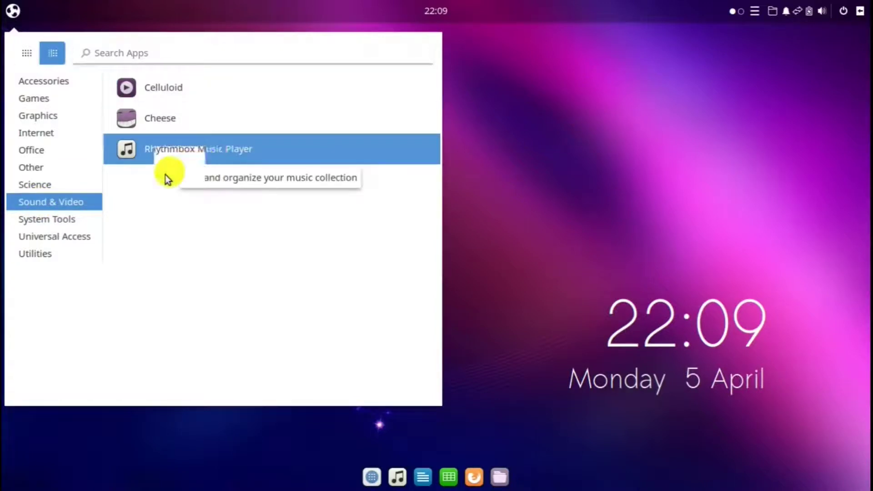
{"action": "left_click", "coordinate": [54, 219]}
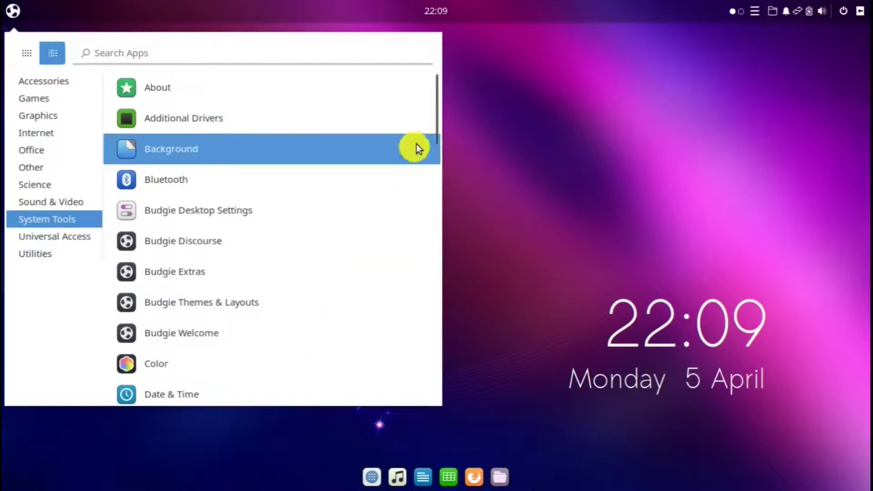
{"action": "left_click_drag", "start_coordinate": [434, 114], "coordinate": [425, 246]}
{"action": "left_click", "coordinate": [54, 236]}
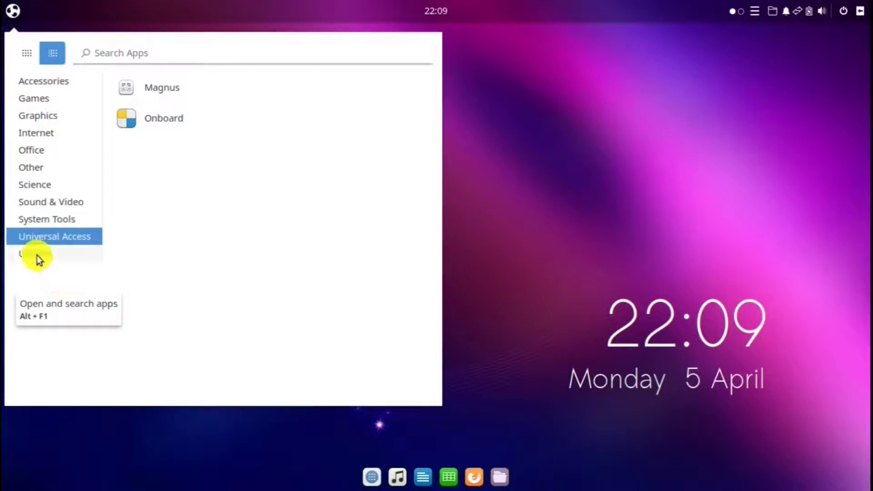
{"action": "left_click", "coordinate": [37, 256]}
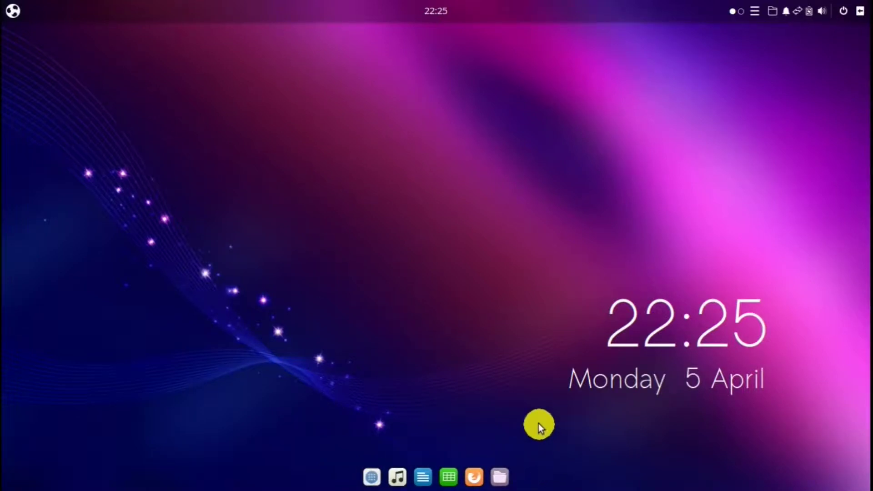
- Launch gThumb Image Viewer from the application menu, close it, and launch it again
{"action": "left_click", "coordinate": [14, 12]}
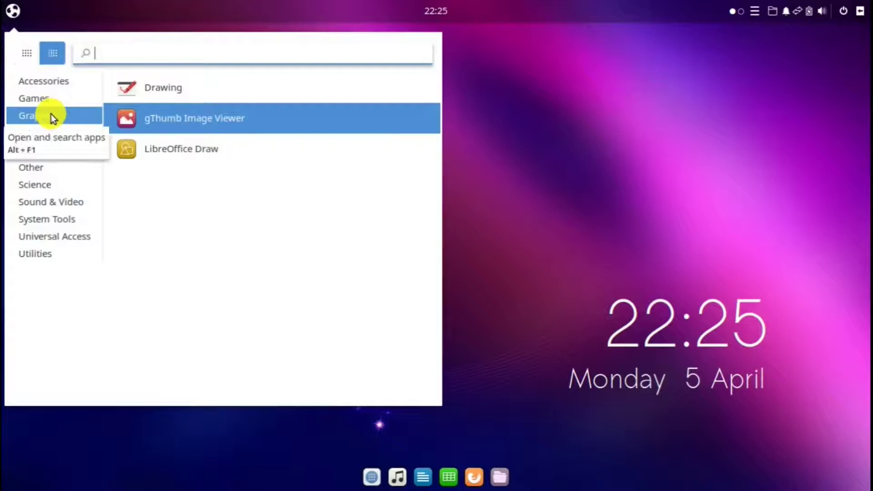
{"action": "left_click", "coordinate": [168, 119]}
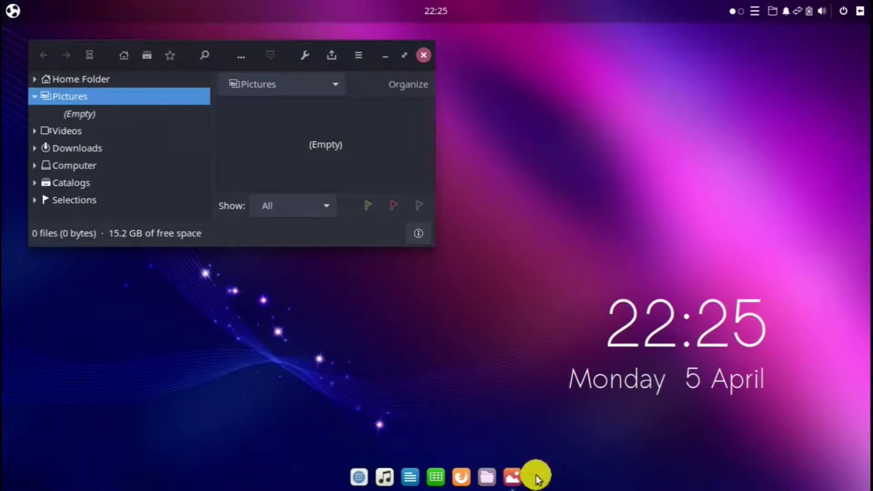
{"action": "left_click", "coordinate": [423, 54]}
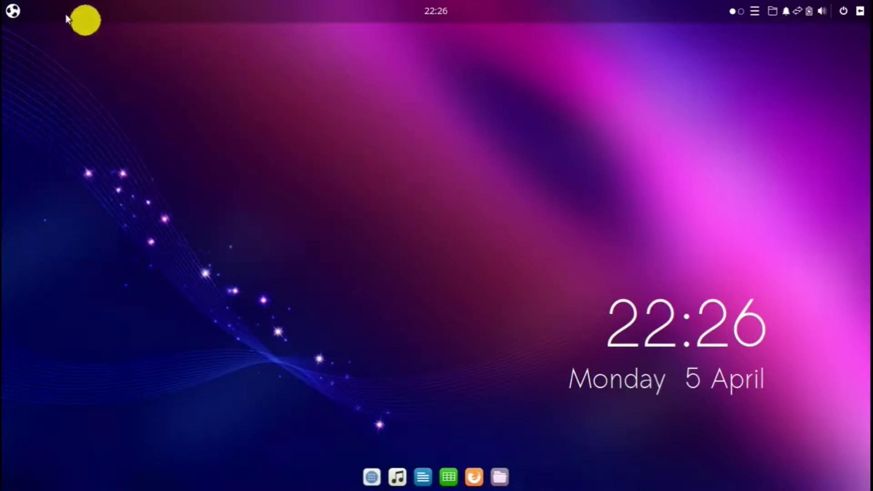
{"action": "left_click", "coordinate": [15, 11]}
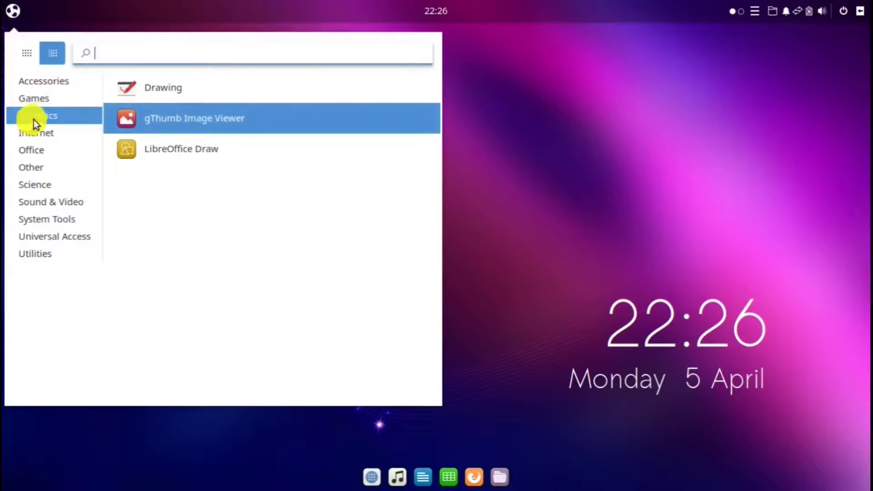
{"action": "left_click", "coordinate": [218, 118]}
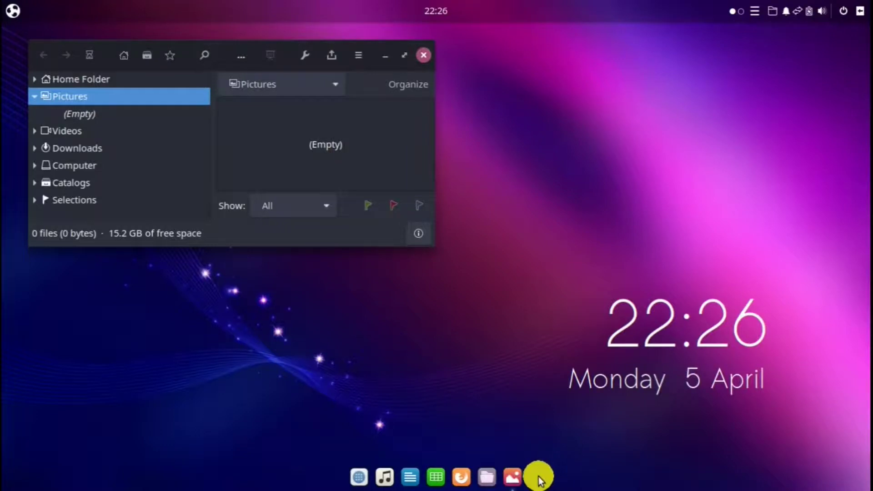
- Pin gThumb with Keep in Dock, close it, and reopen it from the dock icon
{"action": "right_click", "coordinate": [514, 475]}
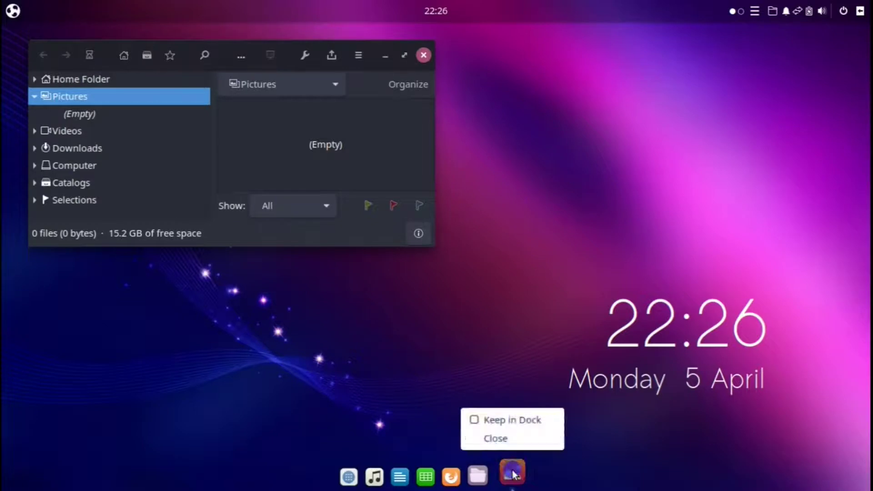
{"action": "left_click", "coordinate": [474, 421]}
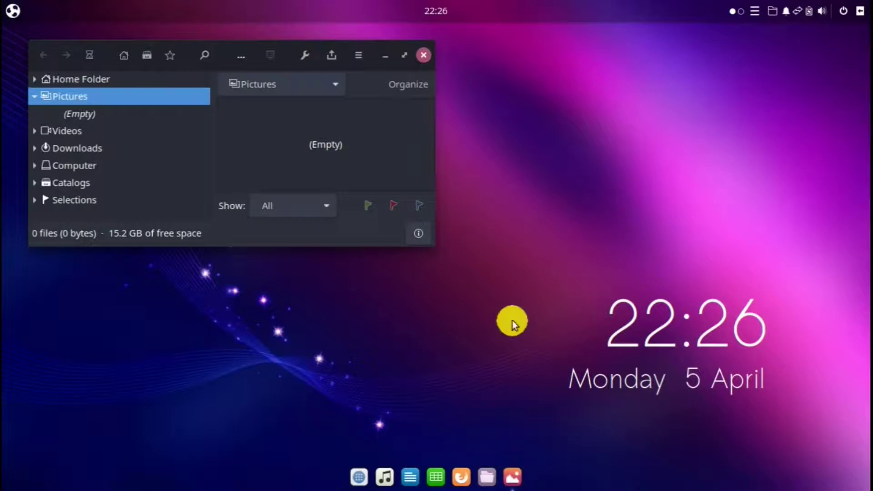
{"action": "left_click", "coordinate": [423, 56]}
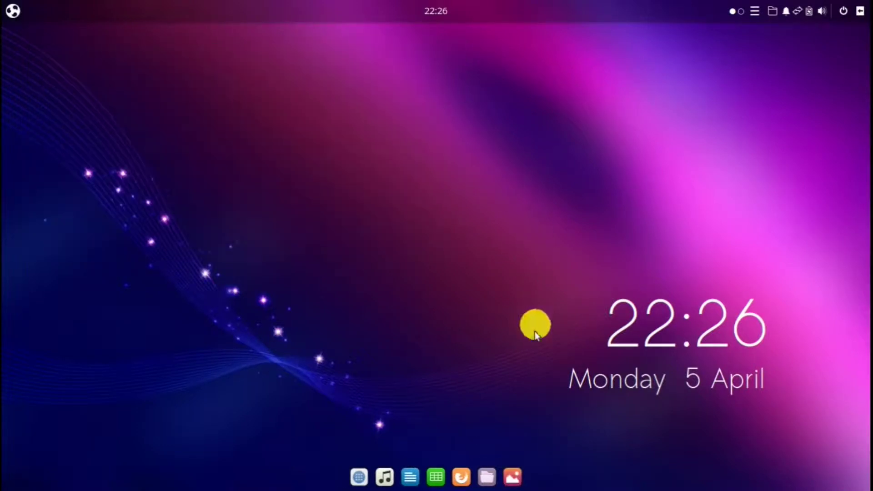
{"action": "left_click", "coordinate": [509, 477]}
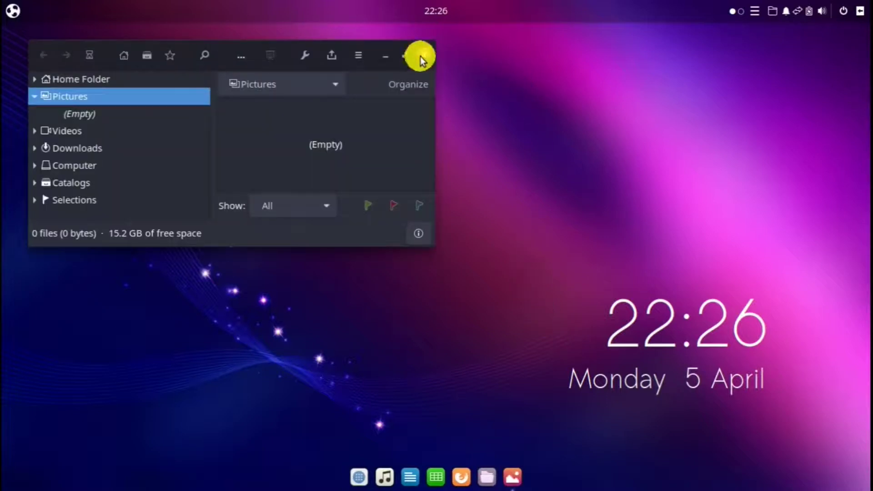
- Close the gThumb window and uncheck Keep in Dock on its dock icon
{"action": "left_click", "coordinate": [420, 57]}
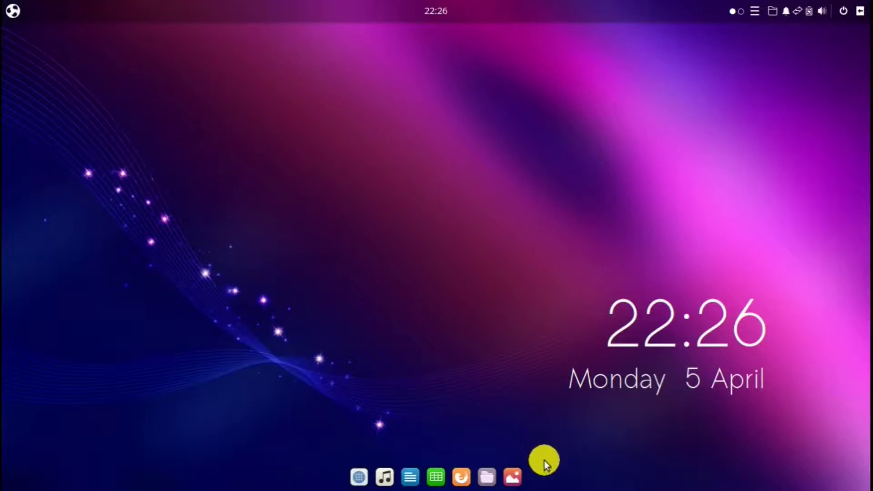
{"action": "right_click", "coordinate": [512, 475]}
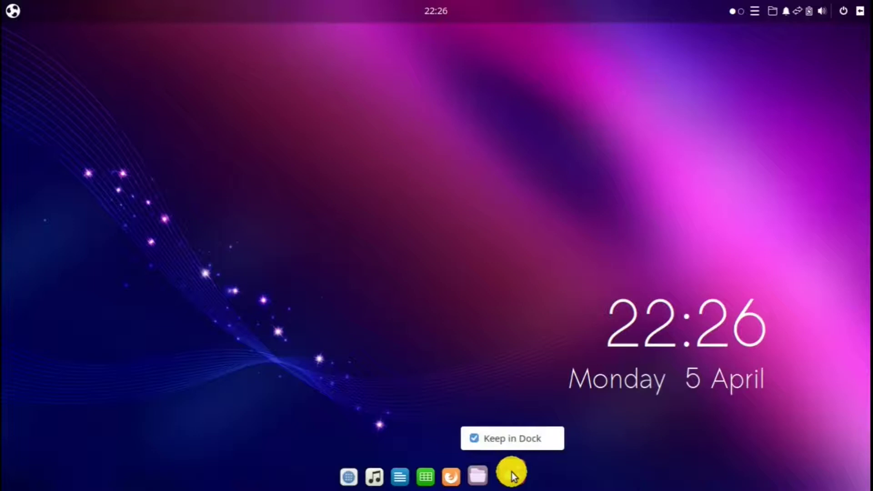
{"action": "left_click", "coordinate": [476, 439]}
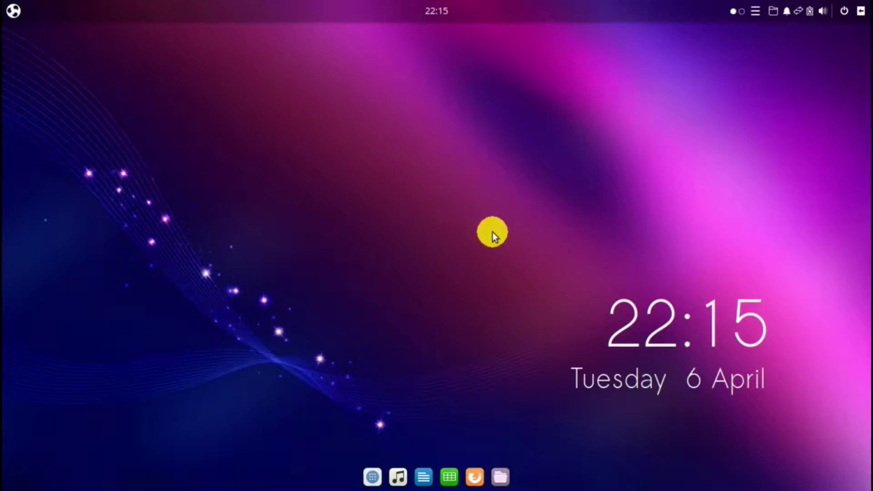
- Launch Budgie Welcome from the System Tools apps in the application menu
{"action": "left_click", "coordinate": [13, 11]}
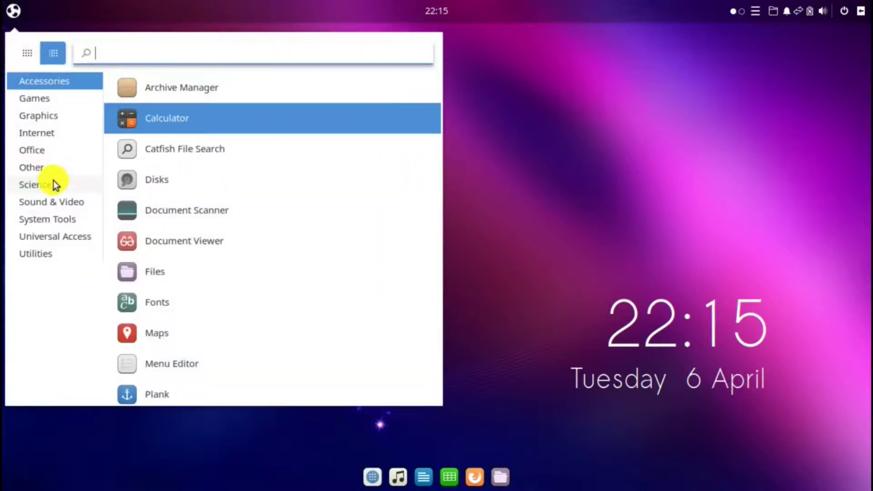
{"action": "left_click", "coordinate": [55, 218]}
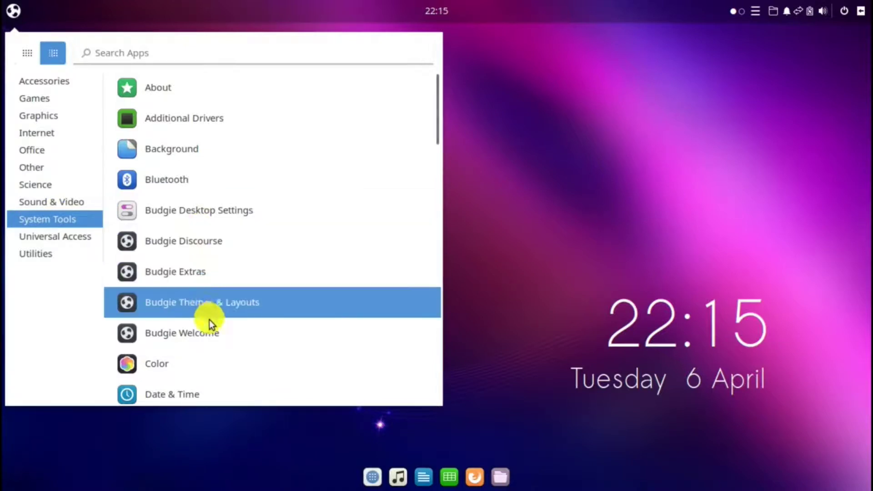
{"action": "left_click", "coordinate": [204, 333]}
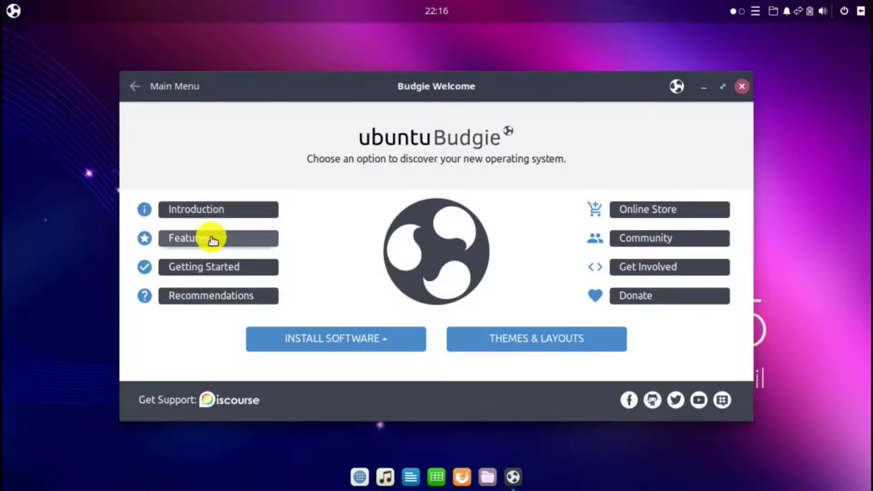
- In Getting Started, glance at Browser Ballot, then open Customization and launch Budgie Desktop Settings
{"action": "left_click", "coordinate": [219, 268]}
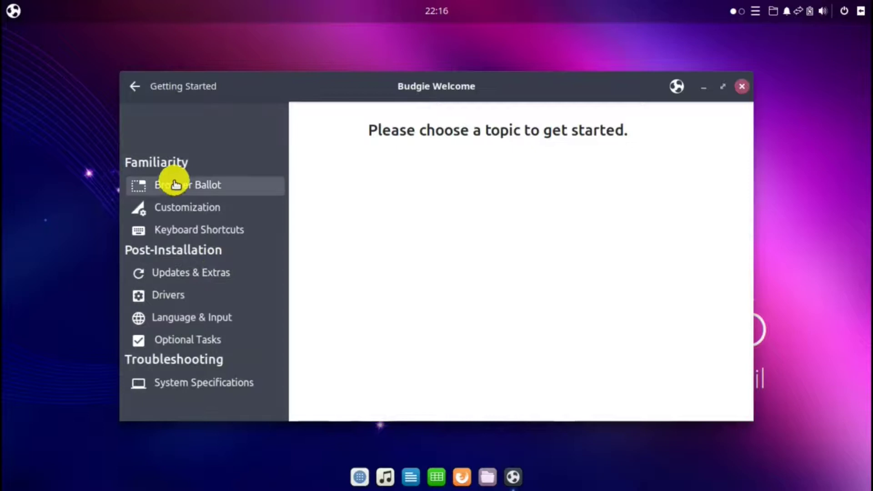
{"action": "left_click", "coordinate": [175, 187]}
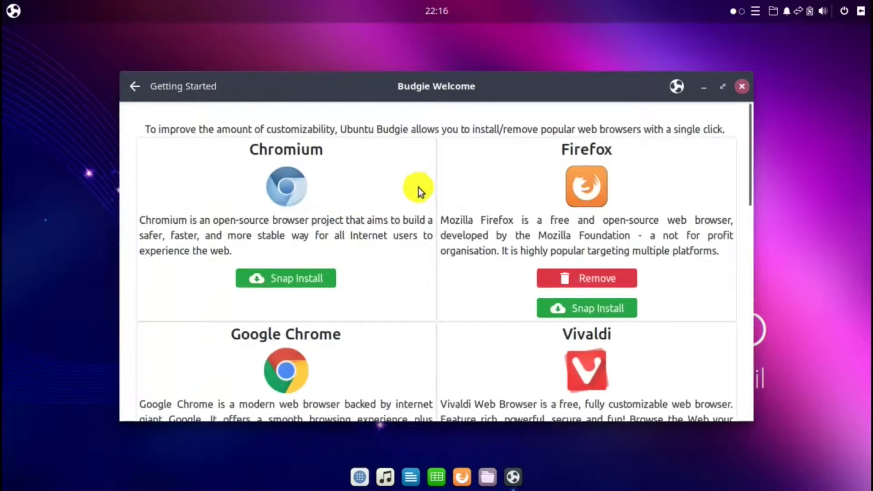
{"action": "left_click", "coordinate": [141, 90]}
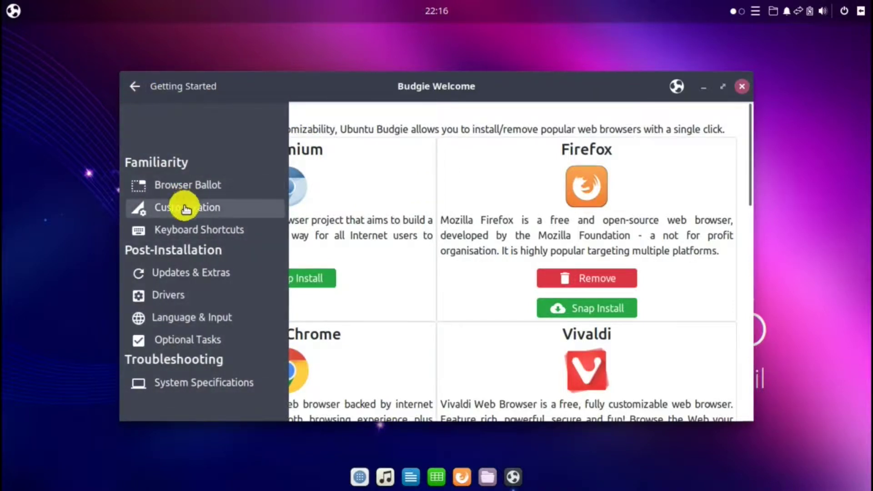
{"action": "left_click", "coordinate": [184, 208]}
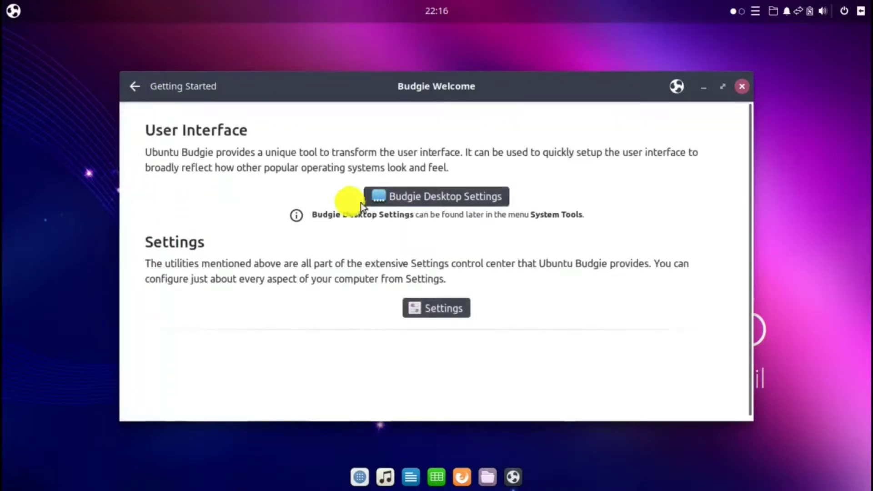
{"action": "left_click", "coordinate": [436, 200]}
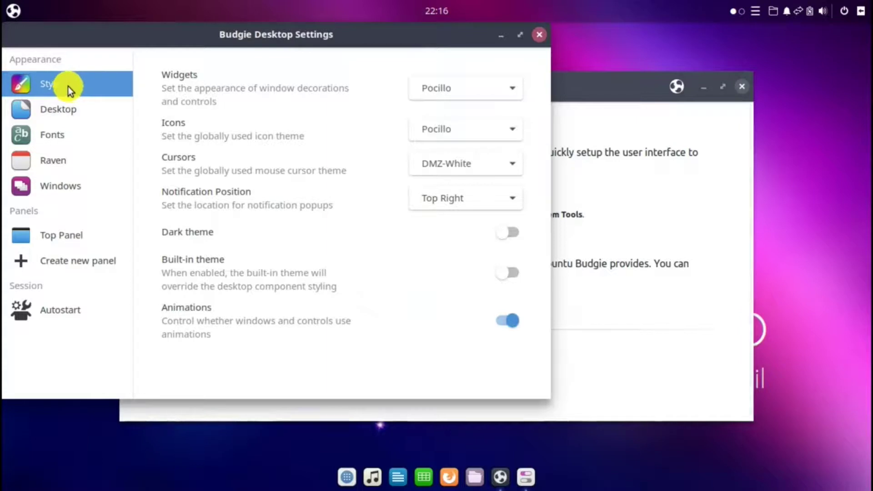
- Browse the Desktop, Fonts, Raven and Windows sections, then open the Top Panel's Settings
{"action": "left_click", "coordinate": [57, 113]}
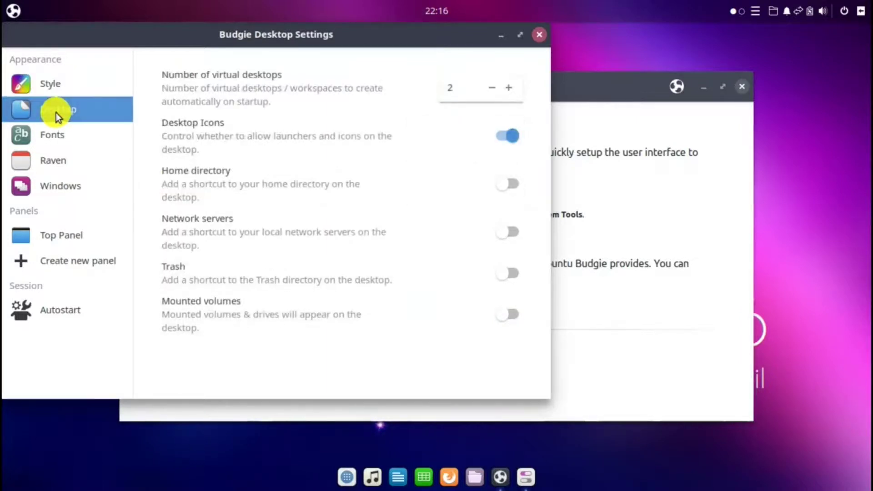
{"action": "left_click", "coordinate": [55, 136]}
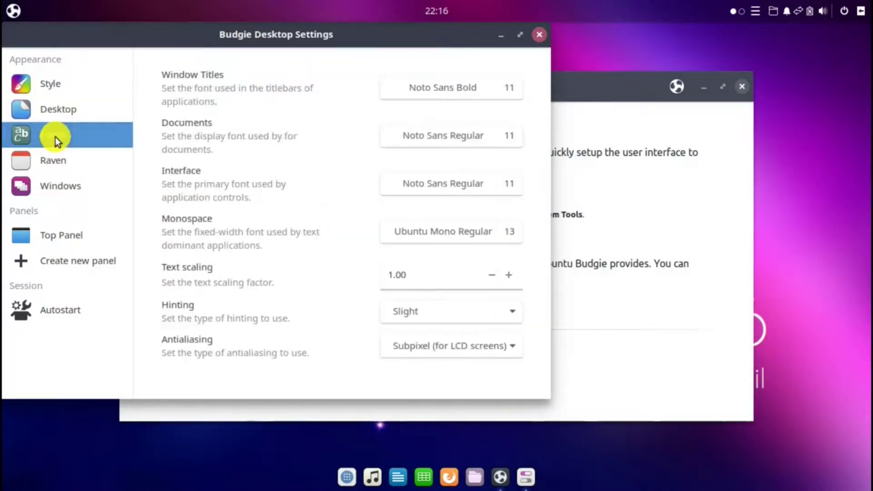
{"action": "left_click", "coordinate": [56, 159]}
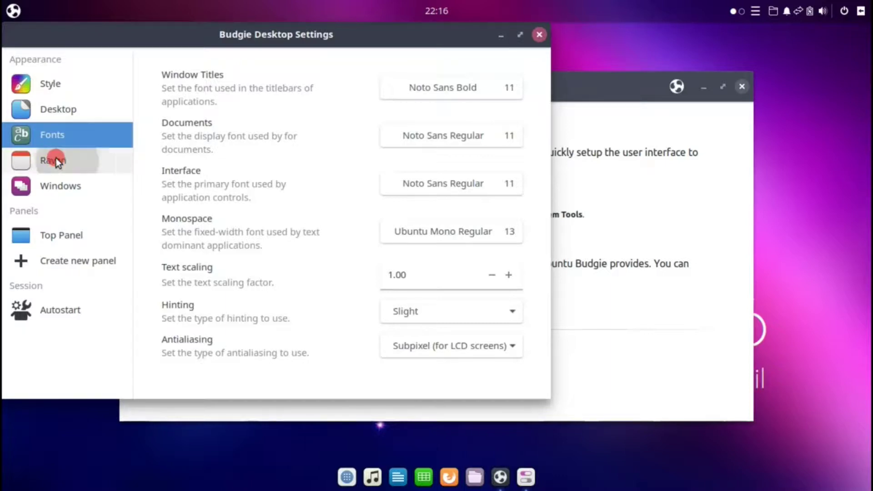
{"action": "left_click", "coordinate": [61, 185]}
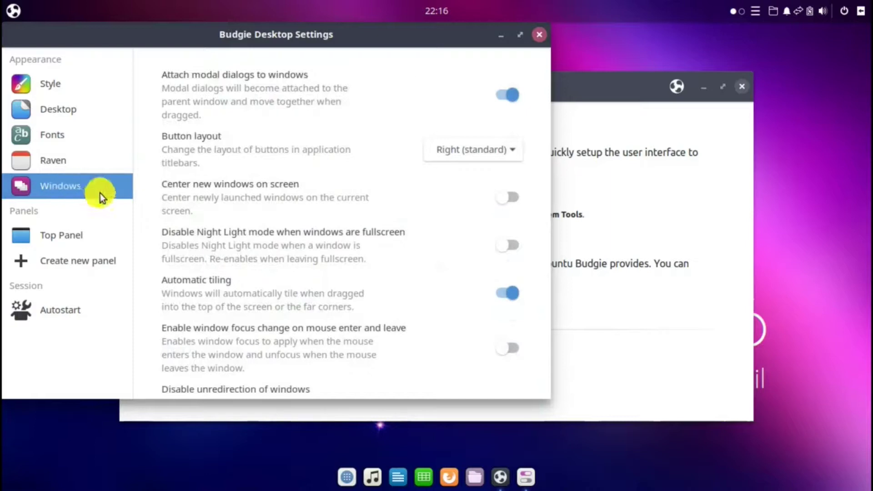
{"action": "left_click", "coordinate": [72, 233]}
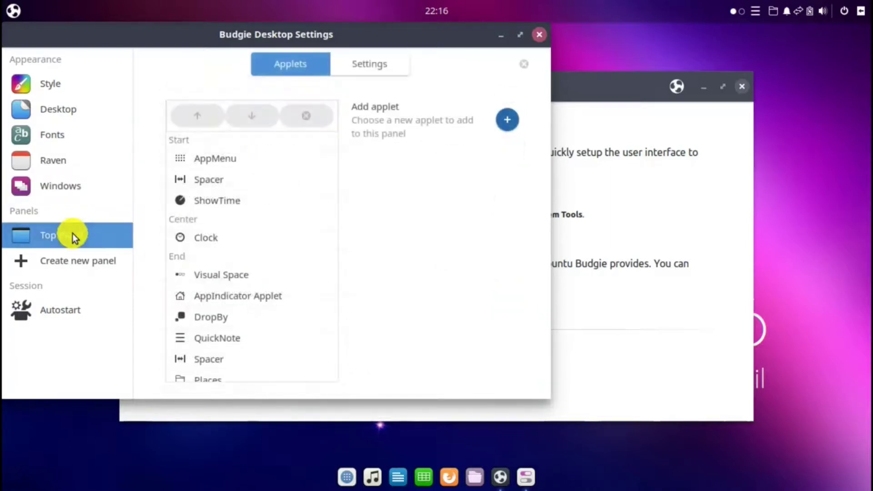
{"action": "left_click", "coordinate": [358, 64]}
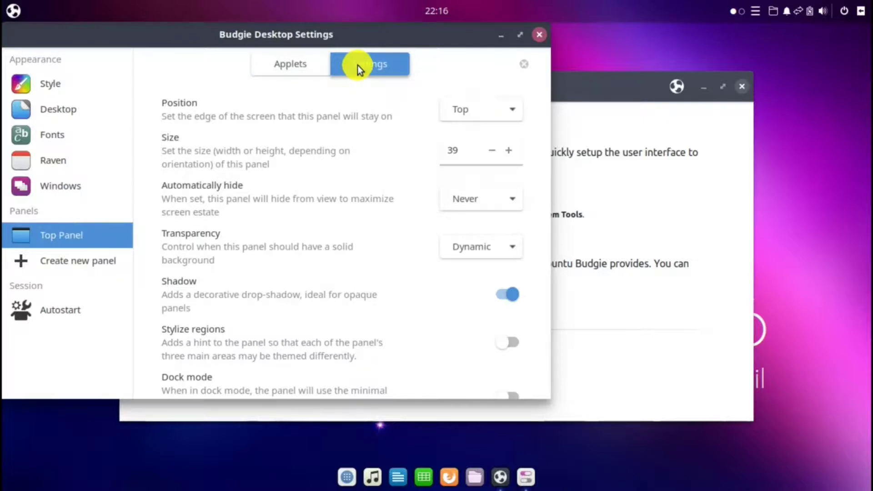
- Move the panel Position to Bottom, Left, Right, and finally back to Top
{"action": "left_click", "coordinate": [515, 110]}
{"action": "left_click", "coordinate": [478, 124]}
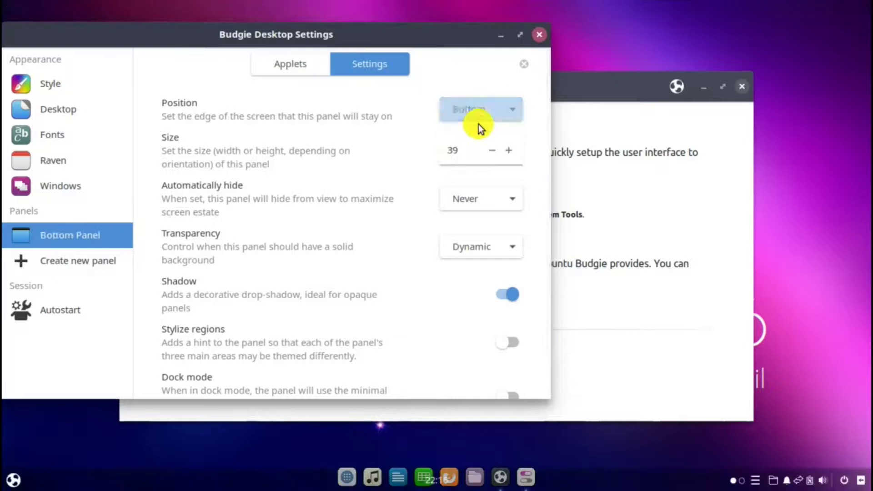
{"action": "left_click", "coordinate": [500, 115]}
{"action": "left_click", "coordinate": [492, 126]}
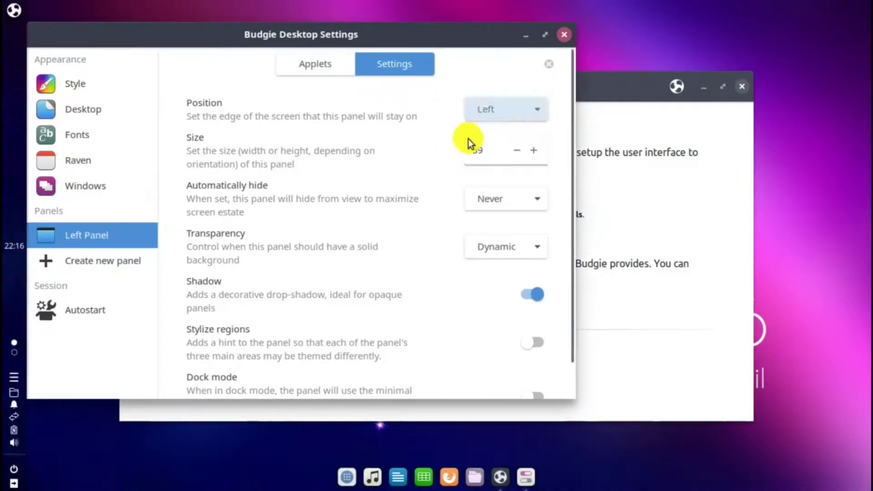
{"action": "left_click", "coordinate": [531, 115]}
{"action": "left_click", "coordinate": [502, 126]}
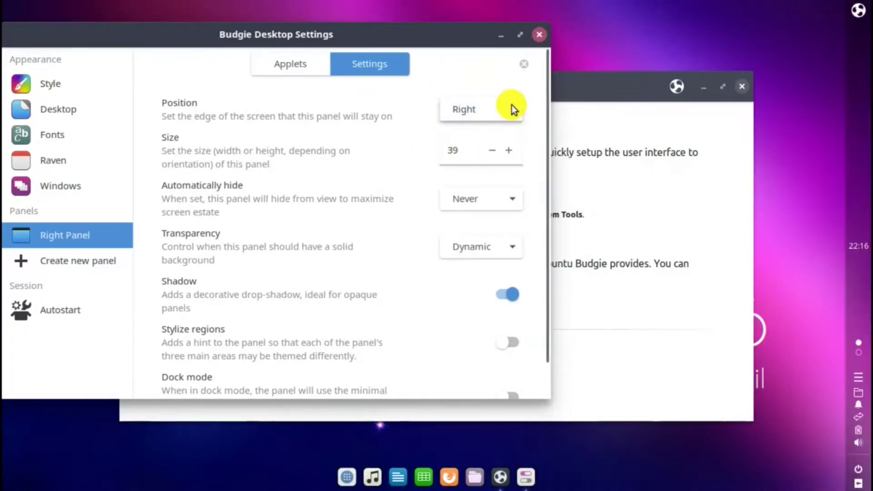
{"action": "left_click", "coordinate": [513, 108]}
{"action": "left_click", "coordinate": [467, 62]}
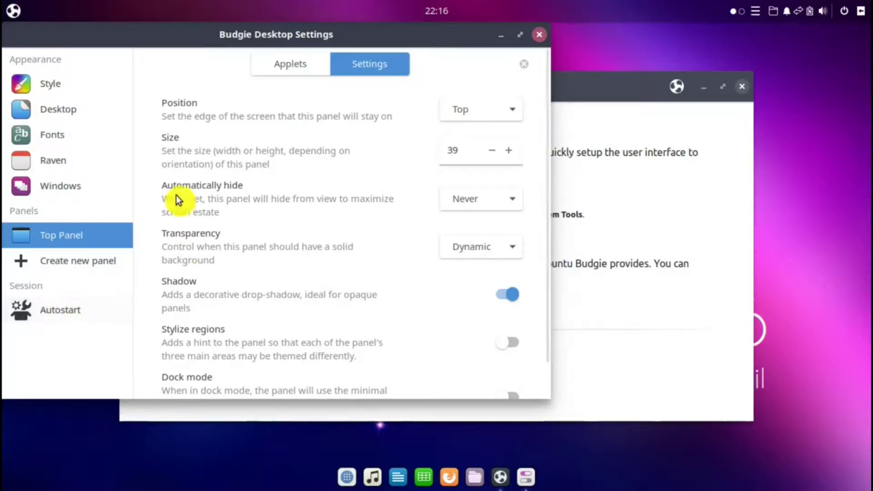
- Close Budgie Desktop Settings, open and close the Settings control centre, and return to Getting Started topics
{"action": "left_click", "coordinate": [540, 38]}
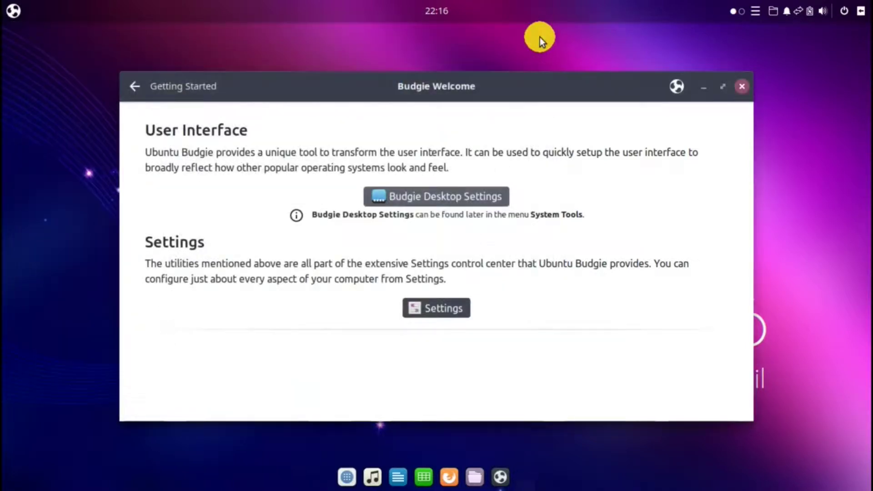
{"action": "left_click", "coordinate": [435, 314]}
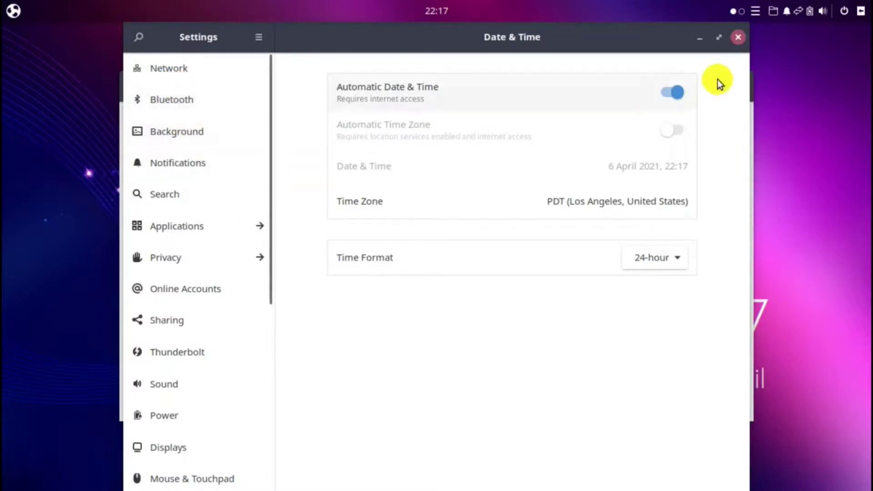
{"action": "left_click", "coordinate": [738, 44]}
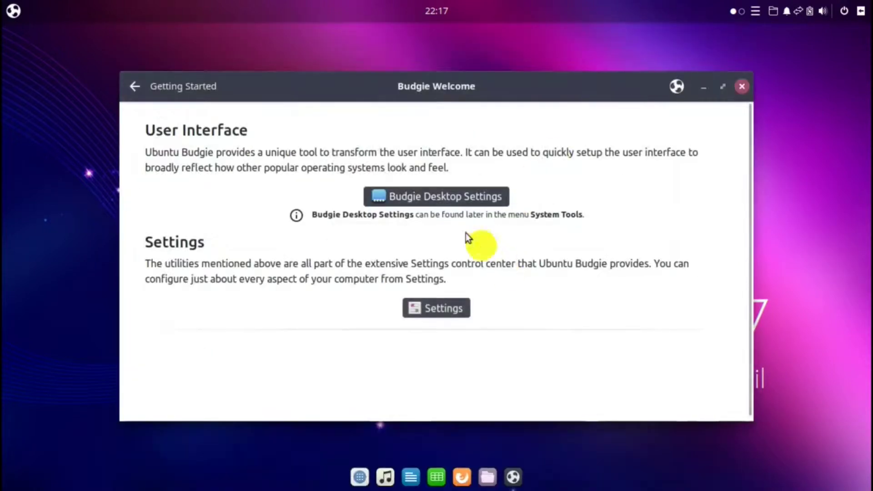
{"action": "left_click", "coordinate": [135, 88]}
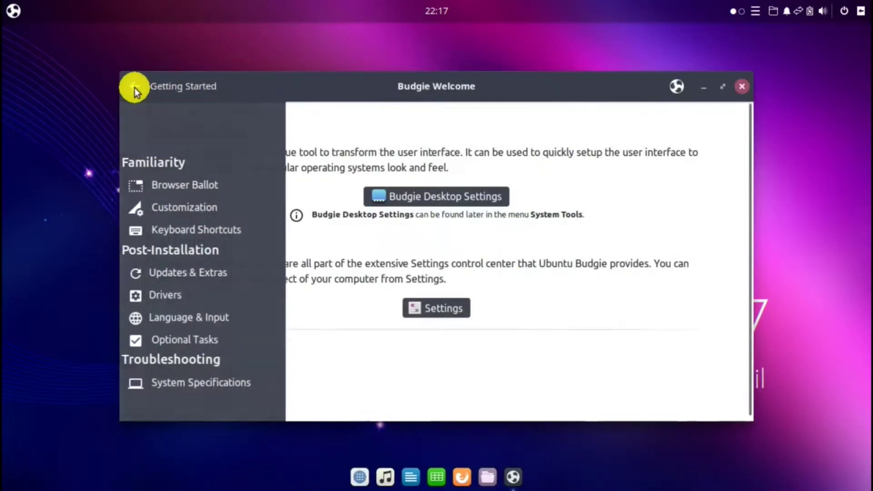
{"action": "left_click", "coordinate": [134, 88]}
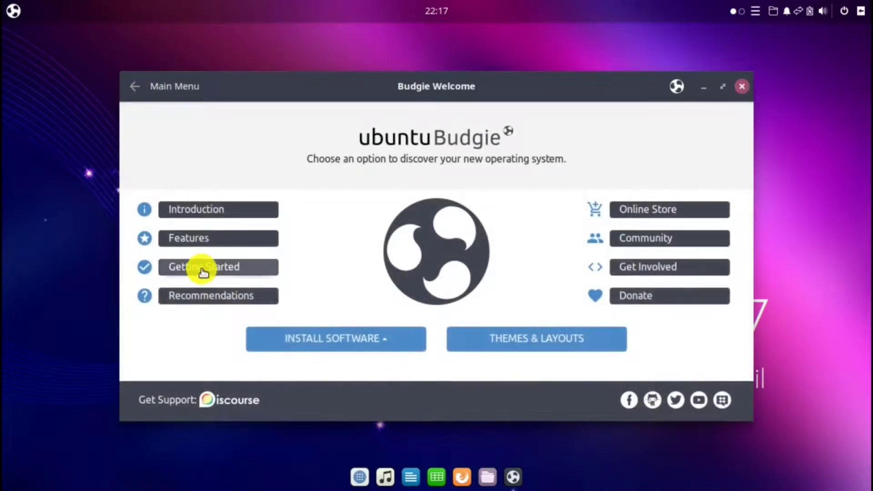
{"action": "left_click", "coordinate": [203, 272]}
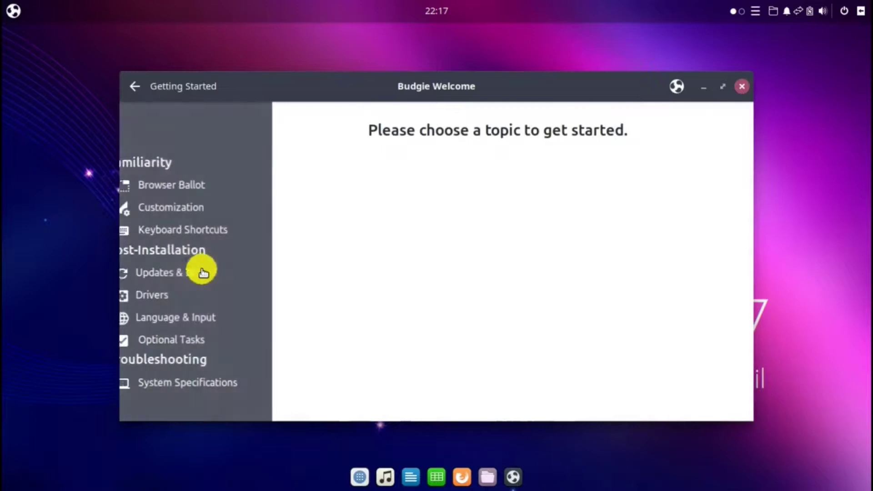
{"action": "left_click", "coordinate": [192, 231]}
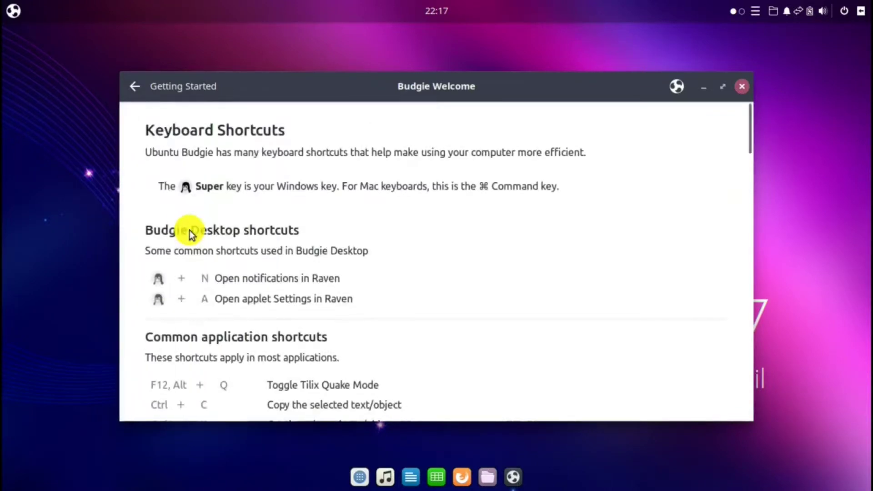
{"action": "left_click", "coordinate": [137, 86]}
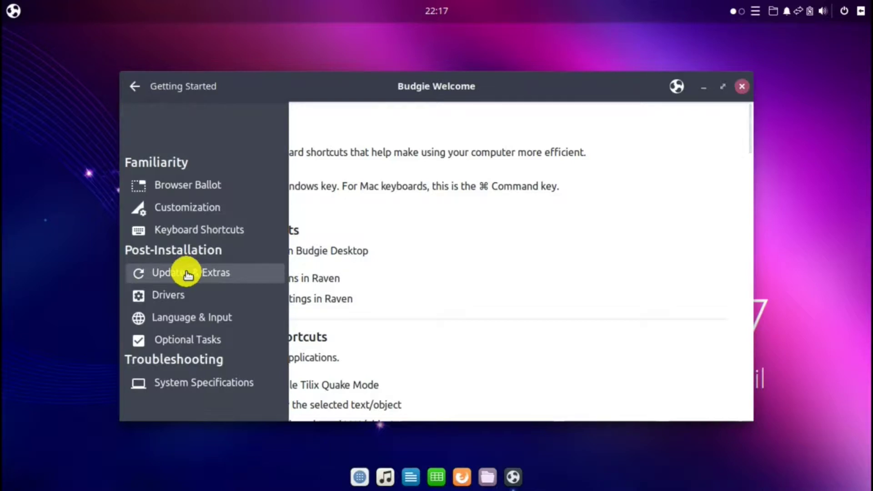
{"action": "left_click", "coordinate": [187, 275]}
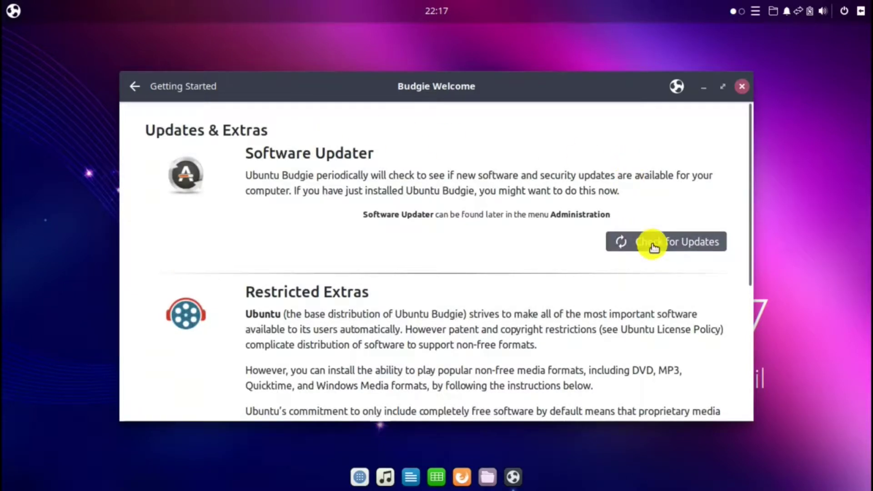
{"action": "left_click_drag", "start_coordinate": [748, 172], "coordinate": [744, 251]}
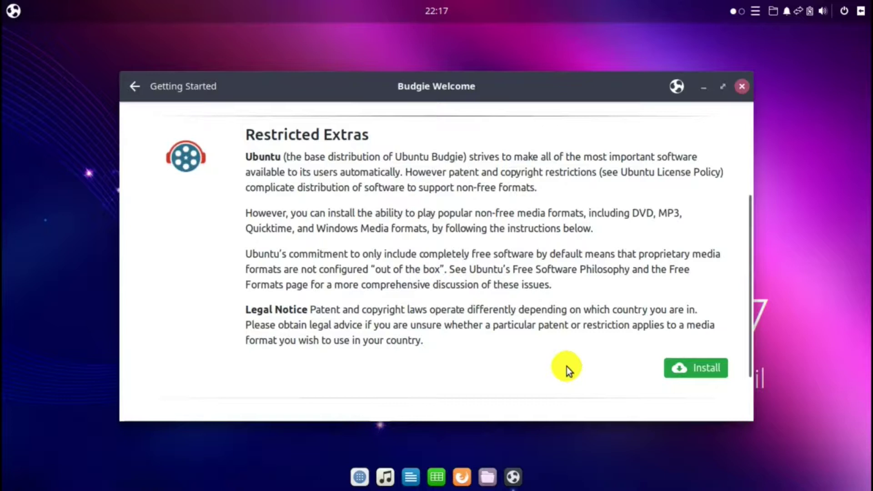
{"action": "left_click", "coordinate": [135, 91]}
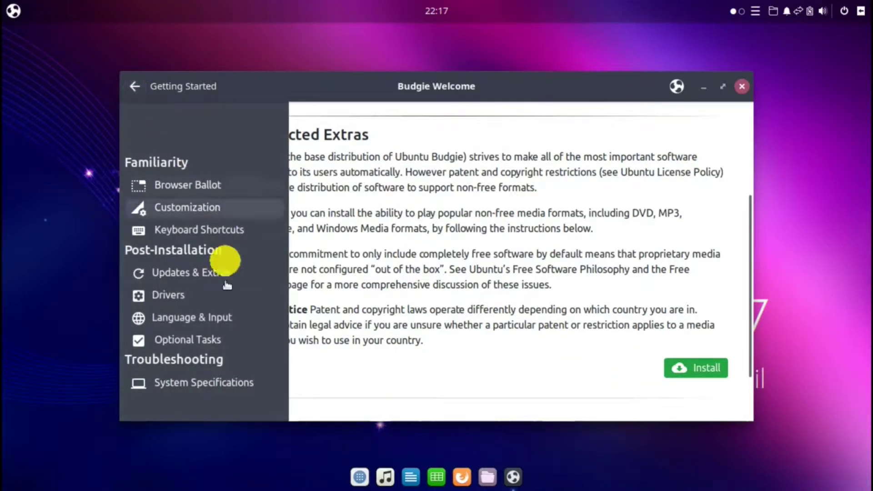
{"action": "left_click", "coordinate": [170, 317]}
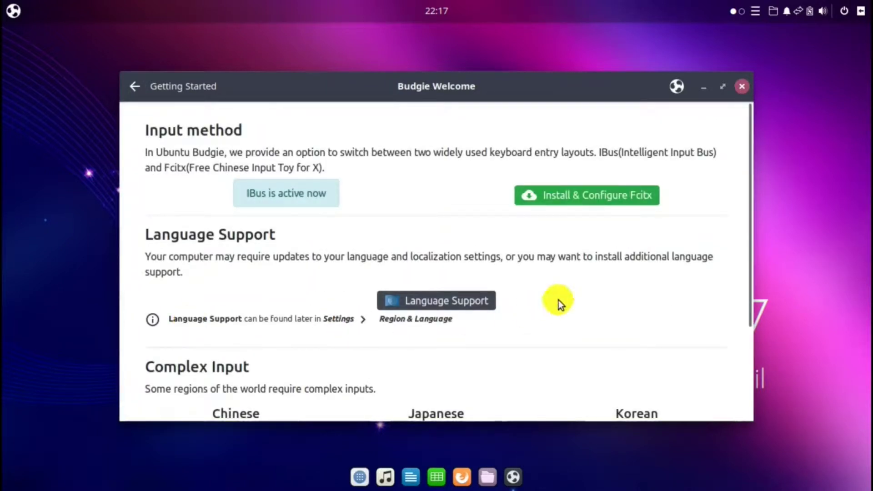
{"action": "left_click", "coordinate": [144, 92]}
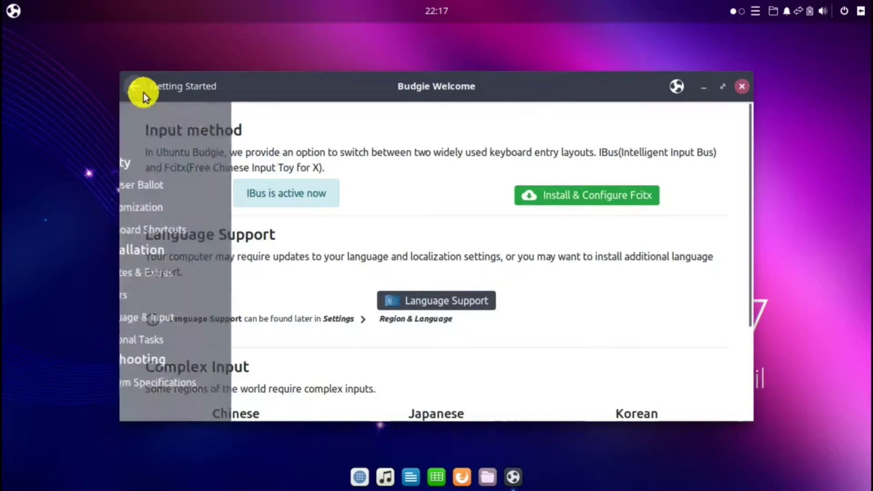
{"action": "left_click", "coordinate": [202, 341]}
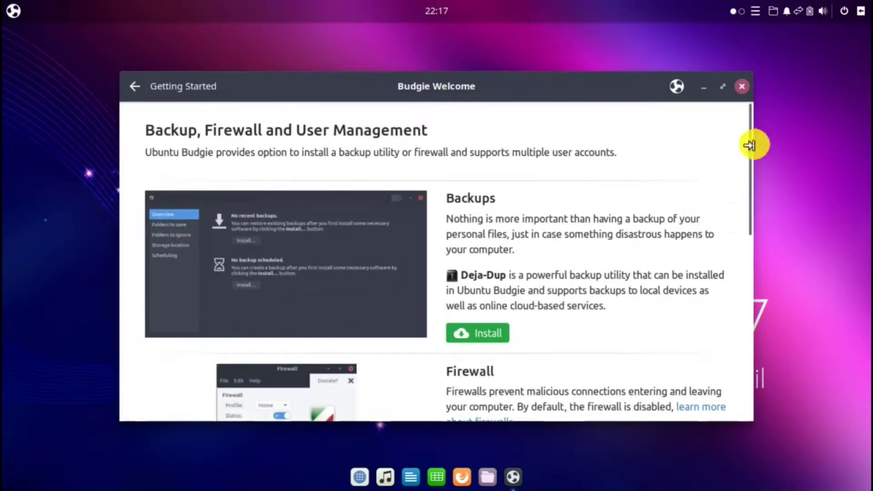
{"action": "left_click_drag", "start_coordinate": [748, 130], "coordinate": [741, 294]}
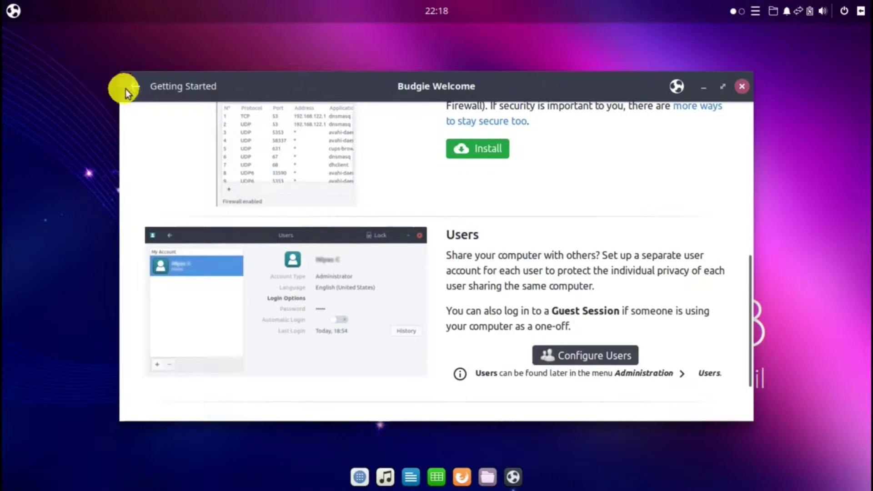
{"action": "left_click", "coordinate": [140, 87]}
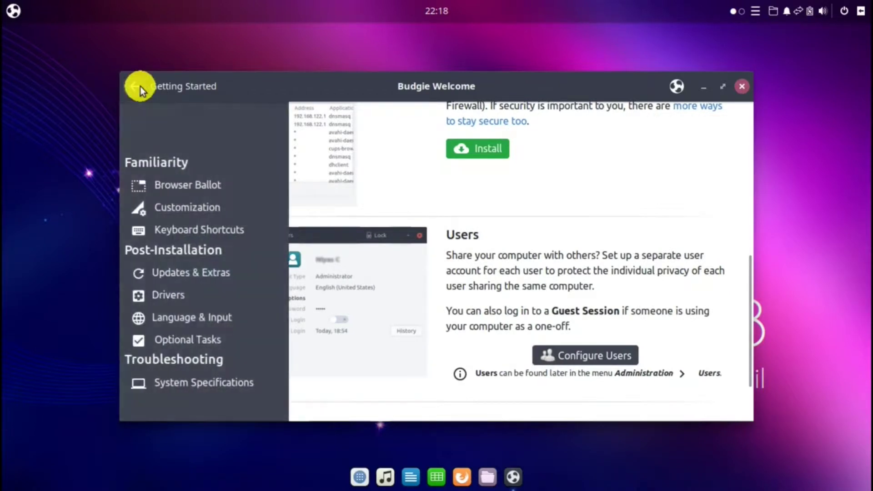
{"action": "left_click", "coordinate": [245, 384]}
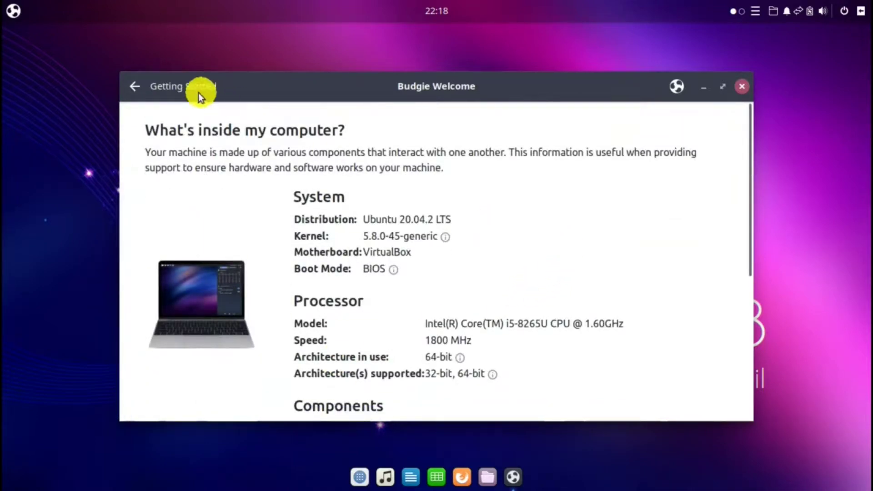
{"action": "left_click", "coordinate": [130, 88]}
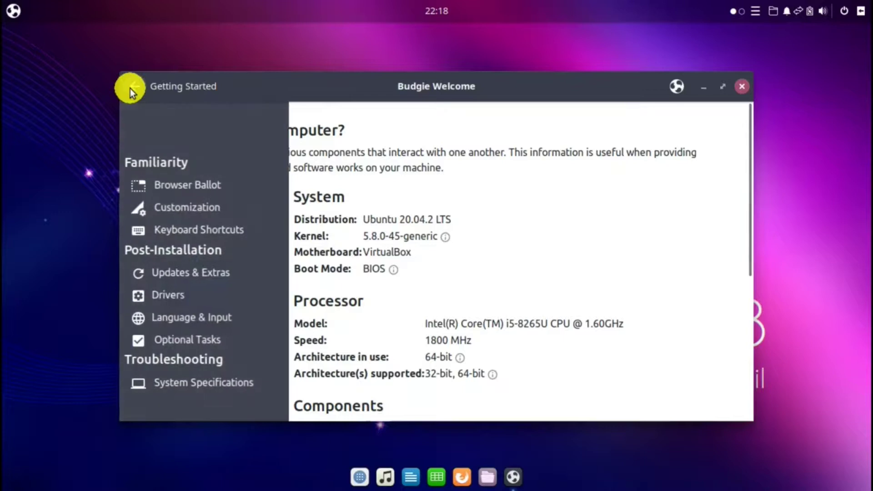
{"action": "left_click", "coordinate": [131, 88]}
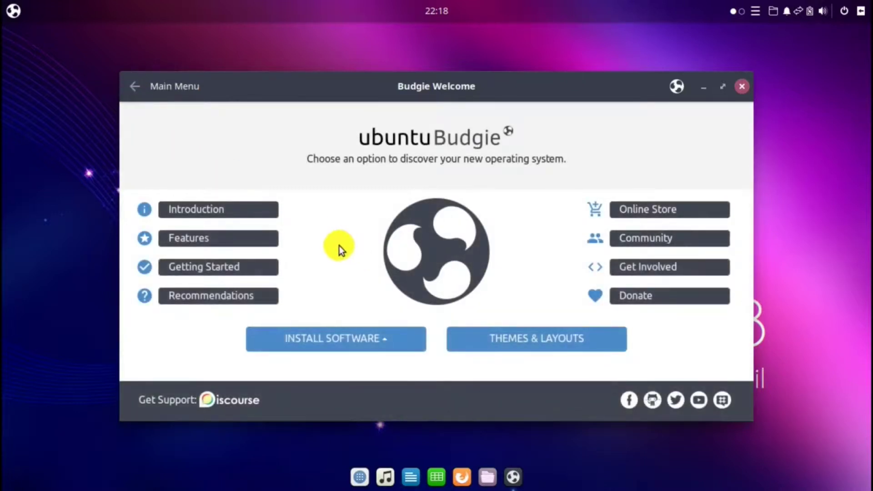
{"action": "left_click", "coordinate": [234, 298]}
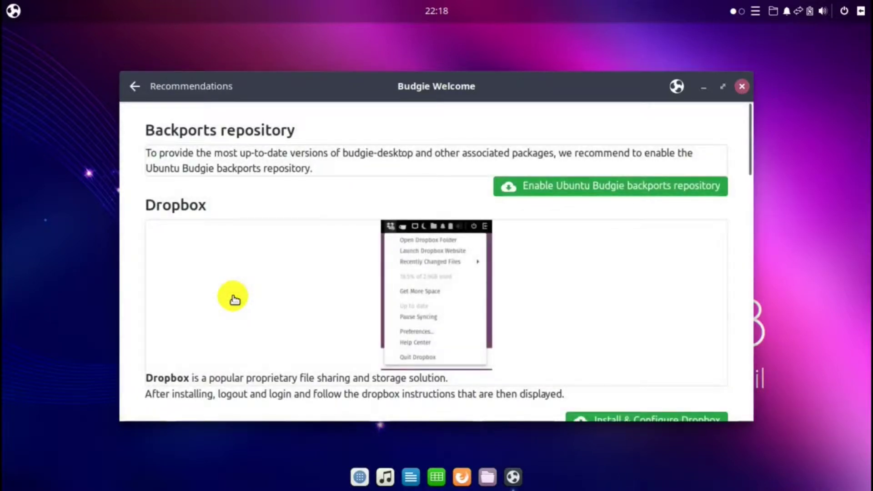
{"action": "left_click", "coordinate": [141, 90]}
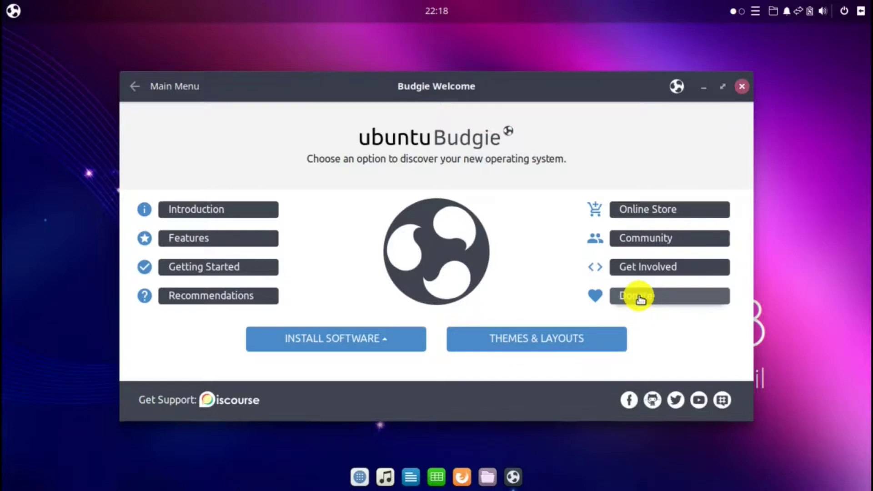
- Preview the Budgie Desktop Extras applets page, then launch the Software Center from Install Software
{"action": "left_click", "coordinate": [316, 341]}
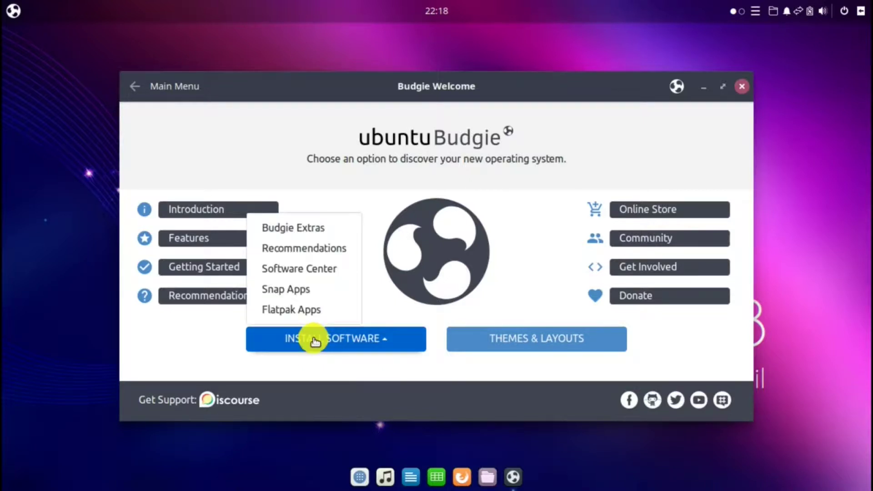
{"action": "left_click", "coordinate": [298, 228]}
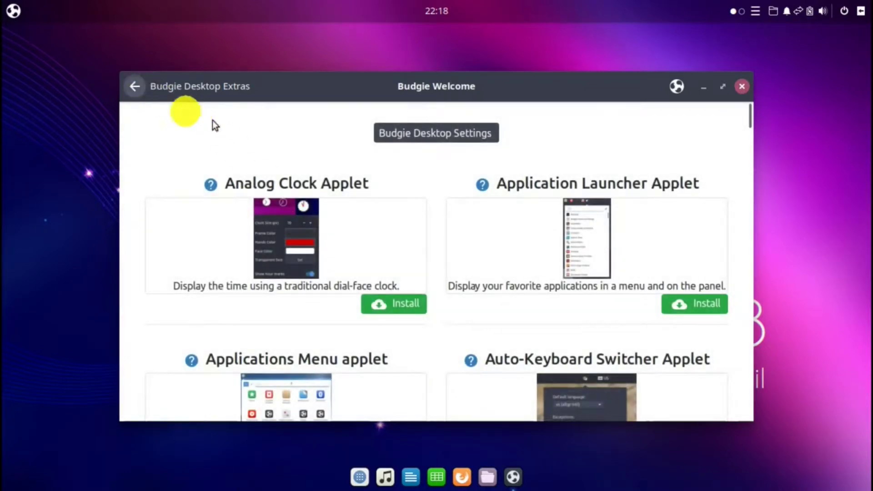
{"action": "left_click", "coordinate": [136, 86]}
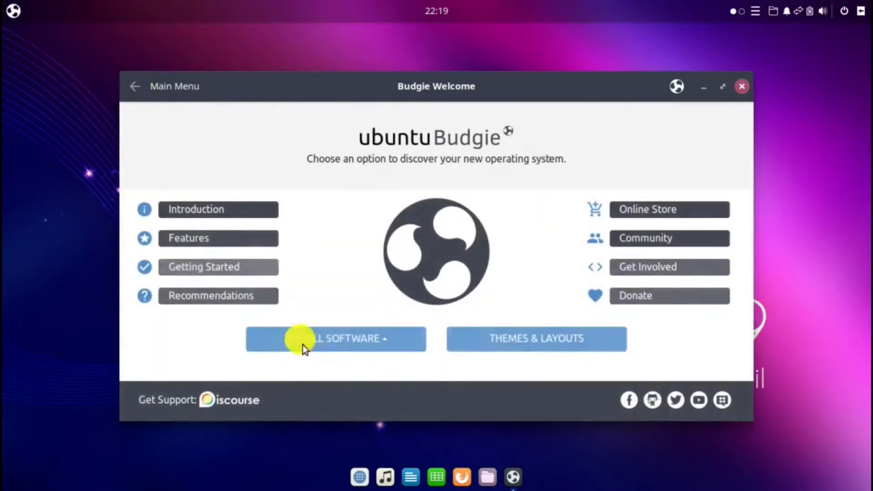
{"action": "left_click", "coordinate": [318, 343]}
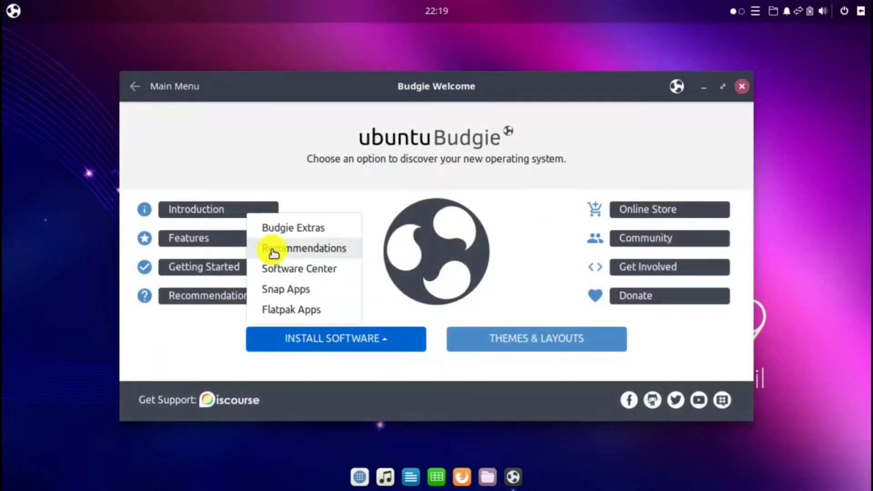
{"action": "left_click", "coordinate": [285, 273]}
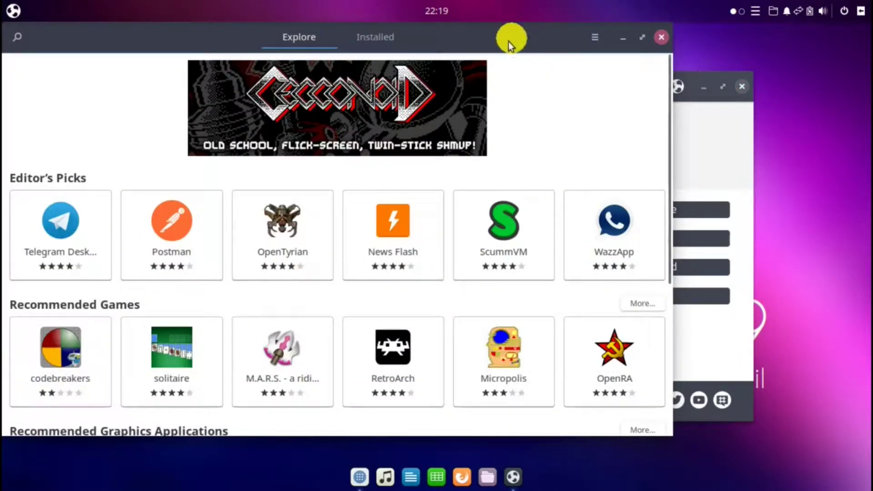
- Centre the Software Center window and view the Installed applications list
{"action": "left_click_drag", "start_coordinate": [479, 39], "coordinate": [553, 45]}
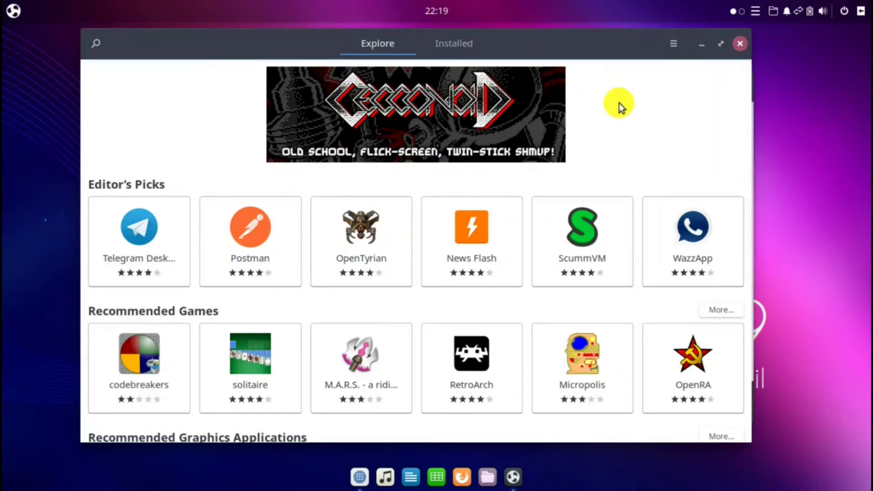
{"action": "left_click", "coordinate": [450, 46]}
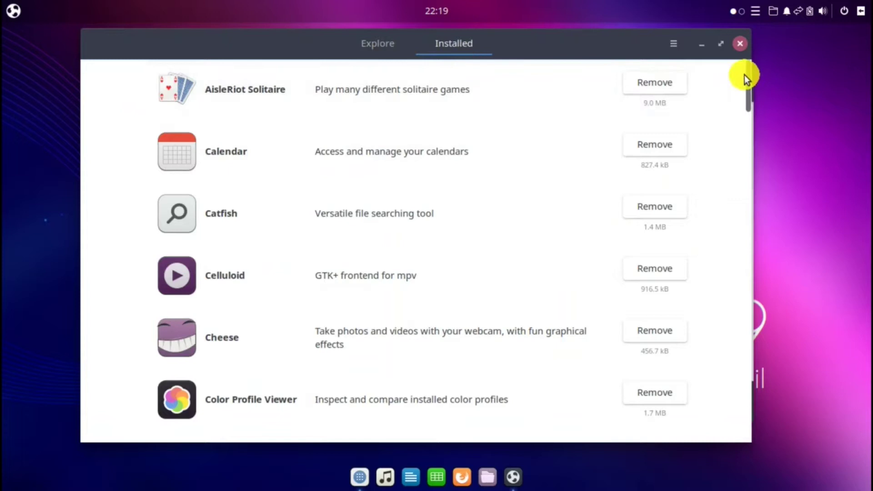
{"action": "mouse_move", "coordinate": [747, 72]}
{"action": "left_mouse_down"}
{"action": "mouse_move", "coordinate": [747, 259]}
{"action": "mouse_move", "coordinate": [733, 83]}
{"action": "left_mouse_up"}
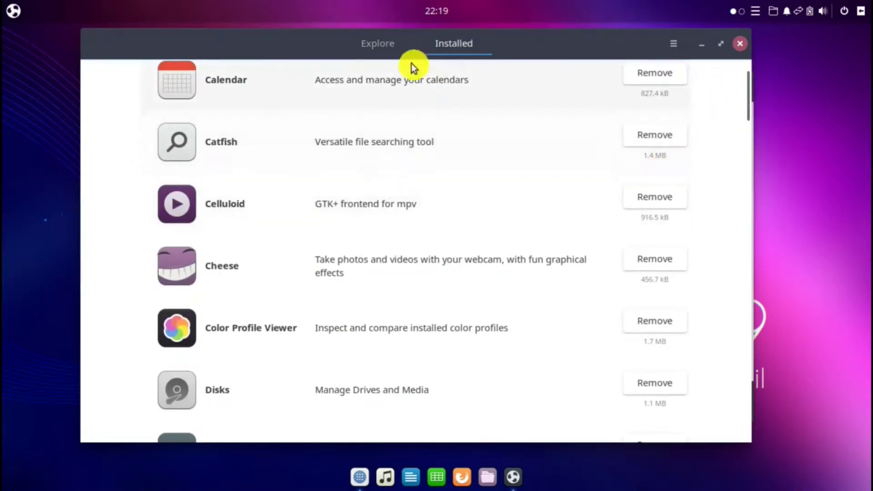
- Return to the Explore page, open the search field, then close the Software Center
{"action": "left_click", "coordinate": [367, 48]}
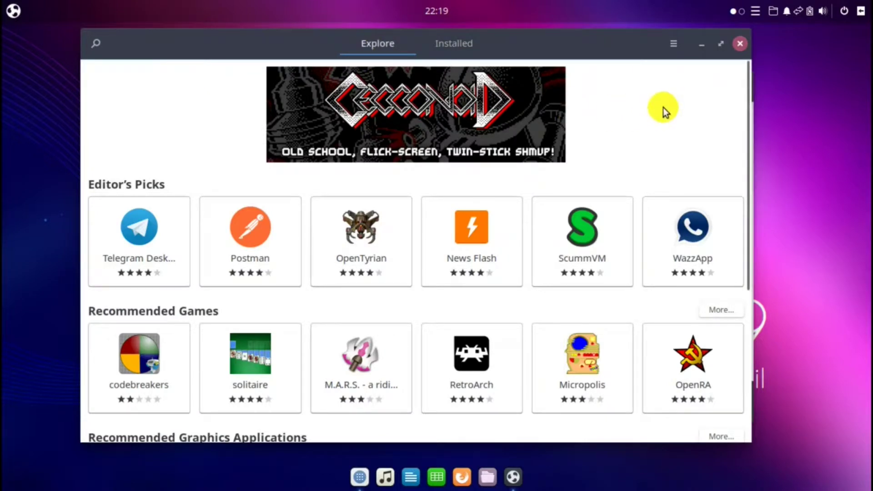
{"action": "left_click", "coordinate": [97, 46]}
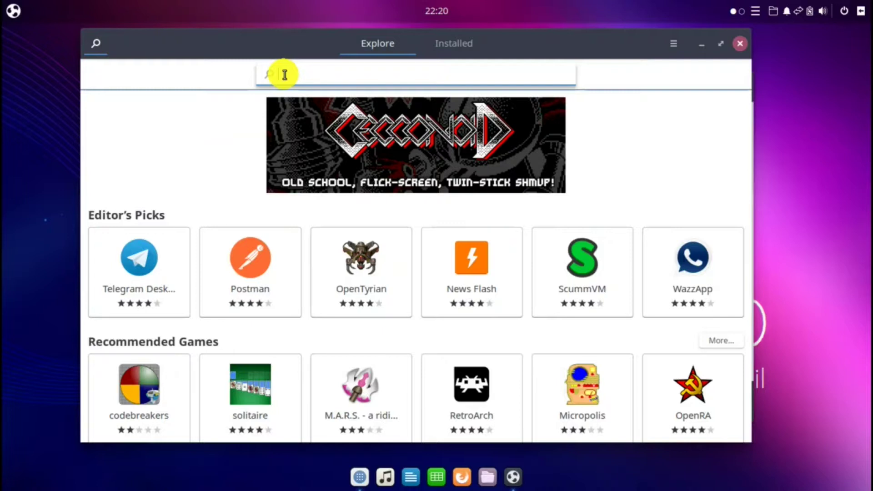
{"action": "left_click", "coordinate": [740, 43]}
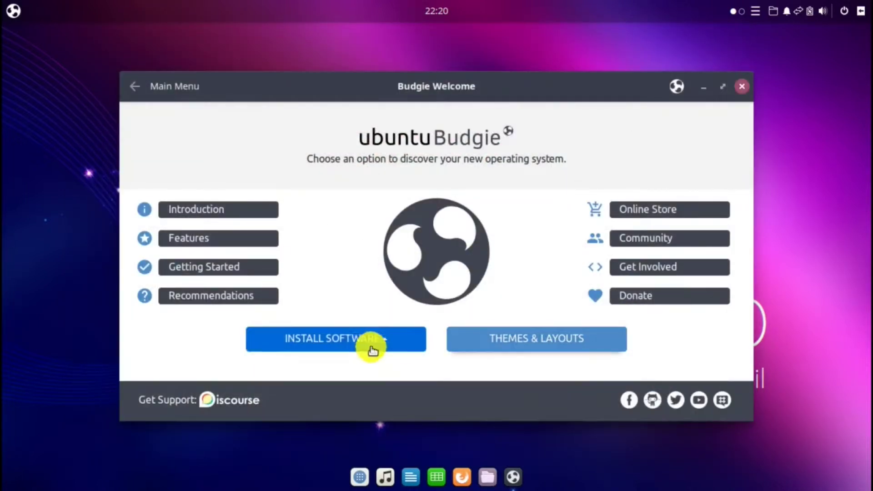
- Go from the Install Software options to the Budgie Themes & Layouts page
{"action": "left_click", "coordinate": [354, 339]}
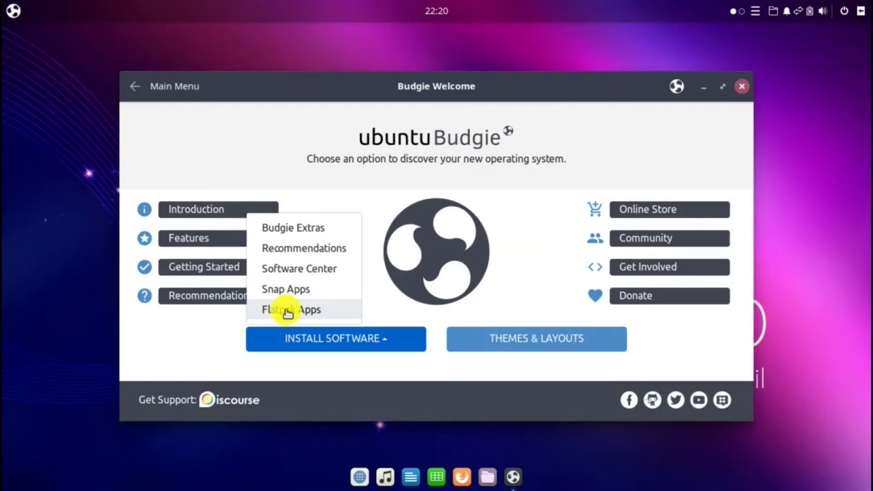
{"action": "left_click", "coordinate": [537, 337]}
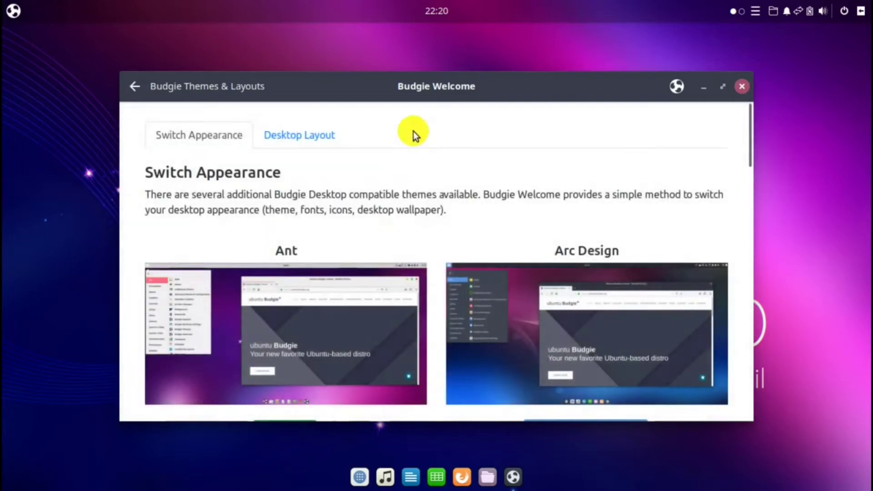
- Scroll through the Switch Appearance themes, then browse the Desktop Layout choices
{"action": "left_click_drag", "start_coordinate": [749, 134], "coordinate": [749, 152]}
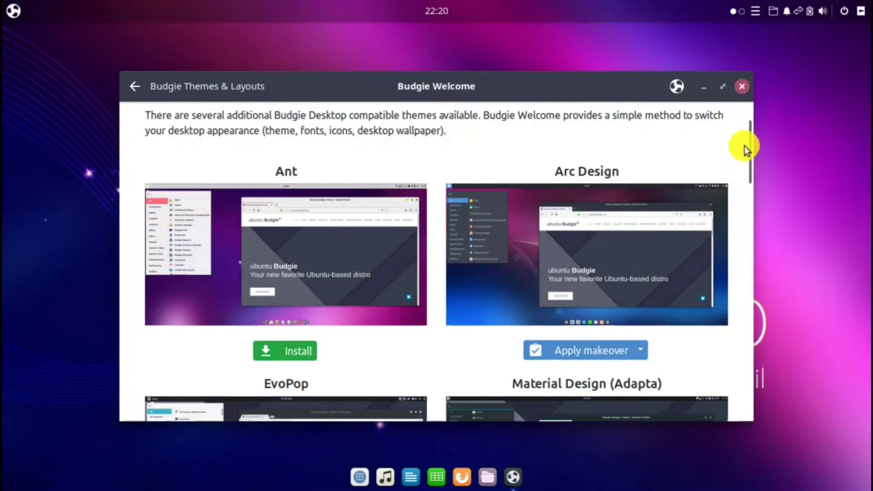
{"action": "left_click_drag", "start_coordinate": [747, 141], "coordinate": [748, 333]}
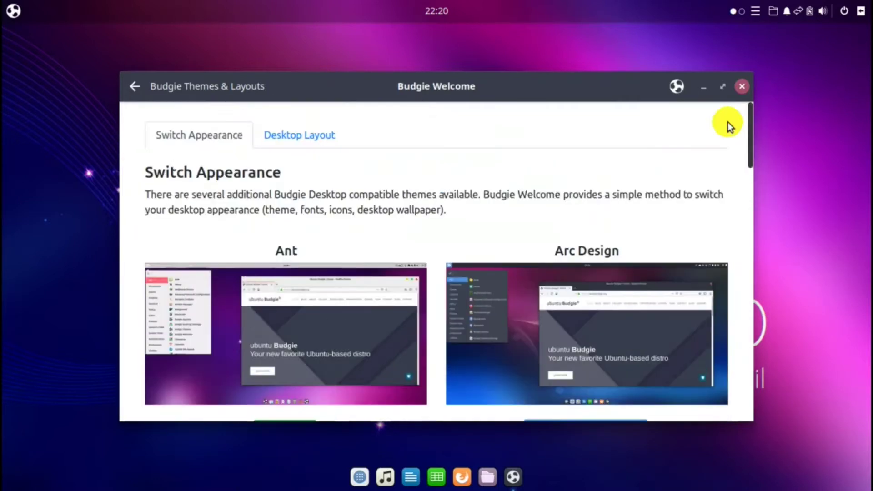
{"action": "left_click", "coordinate": [284, 136]}
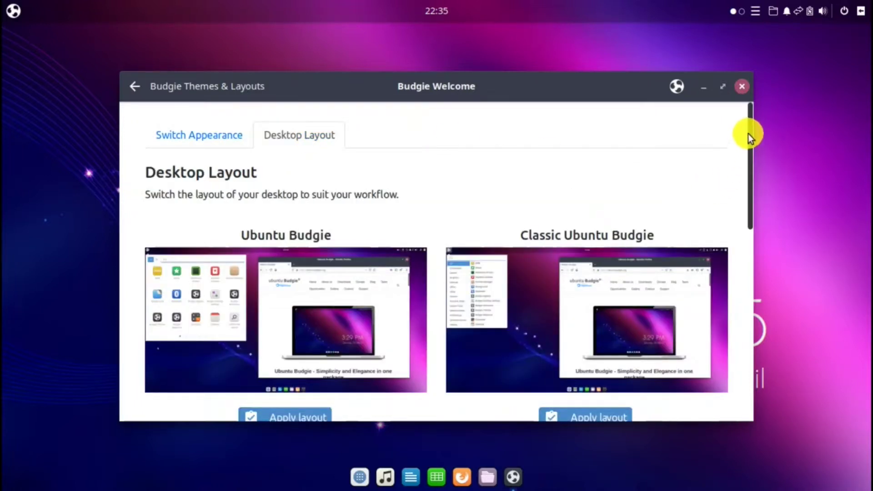
{"action": "mouse_move", "coordinate": [748, 134]}
{"action": "left_mouse_down"}
{"action": "mouse_move", "coordinate": [743, 330]}
{"action": "mouse_move", "coordinate": [746, 142]}
{"action": "left_mouse_up"}
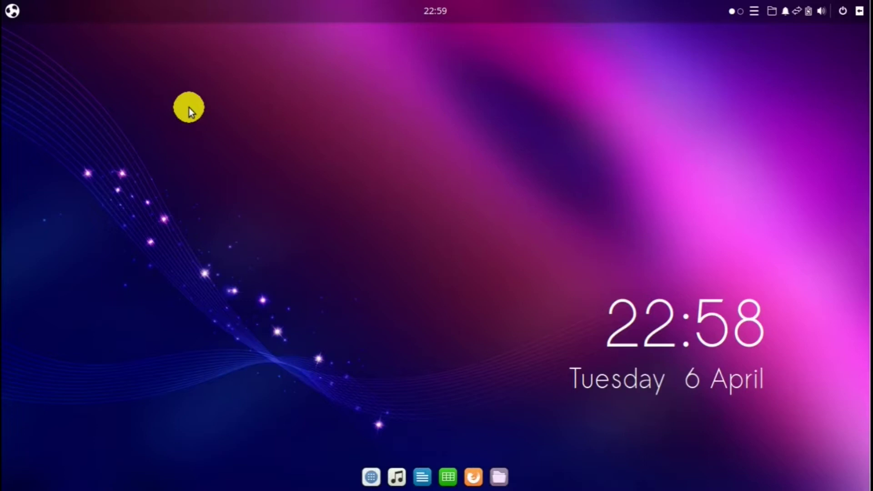
- Launch Settings from the applications menu and scroll through its sidebar sections
{"action": "left_click", "coordinate": [15, 13]}
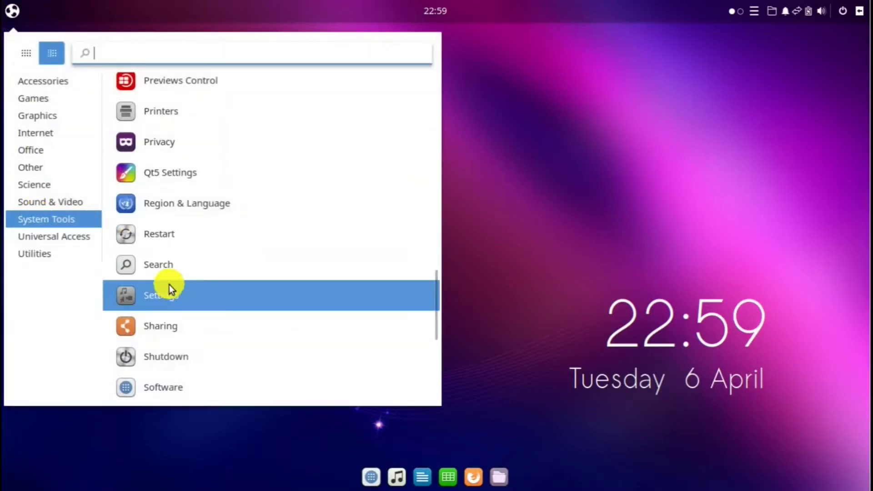
{"action": "left_click", "coordinate": [170, 296]}
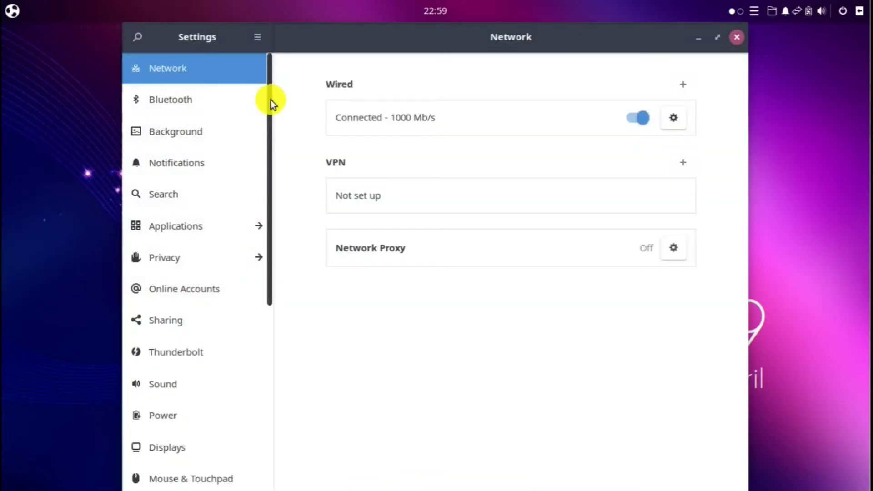
{"action": "left_click_drag", "start_coordinate": [271, 100], "coordinate": [268, 309]}
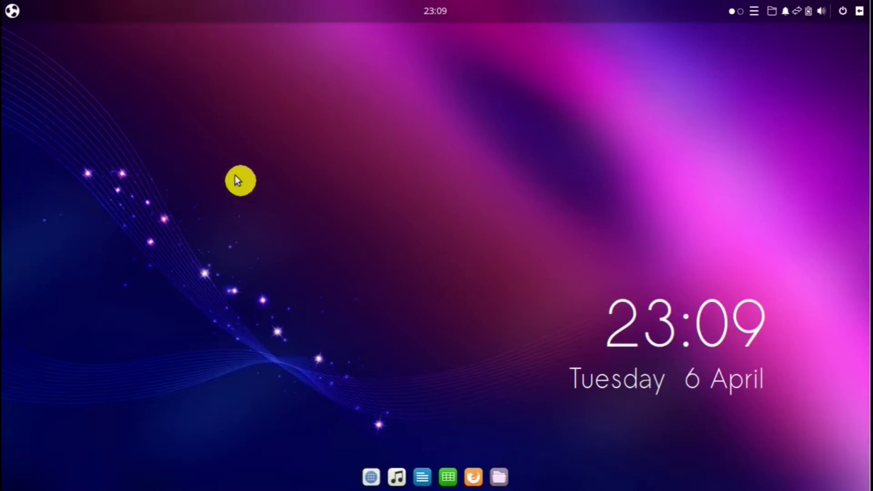
- Launch Tilix from the applications menu and run 'free -h' to show memory usage
{"action": "left_click", "coordinate": [14, 12]}
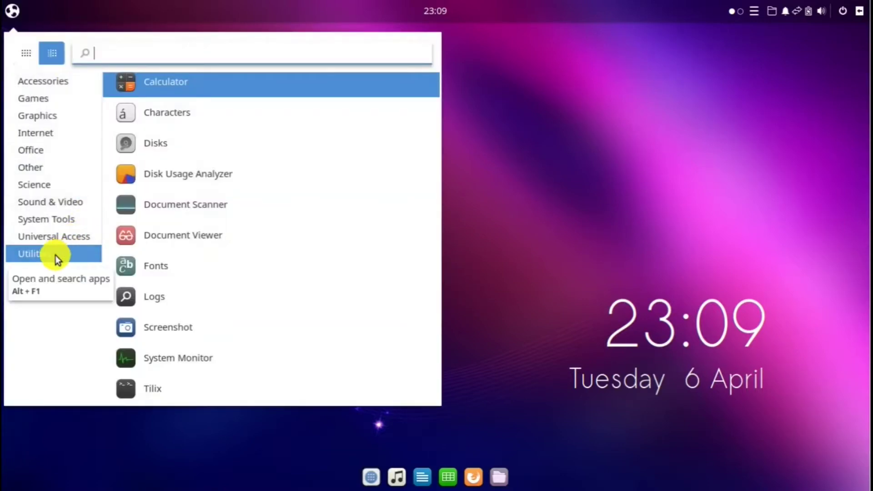
{"action": "left_click", "coordinate": [154, 392]}
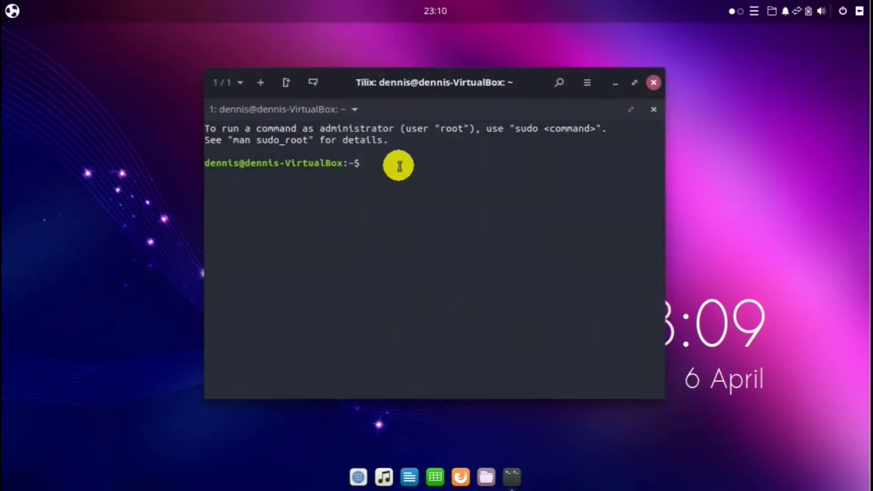
{"action": "type", "text": "free"}
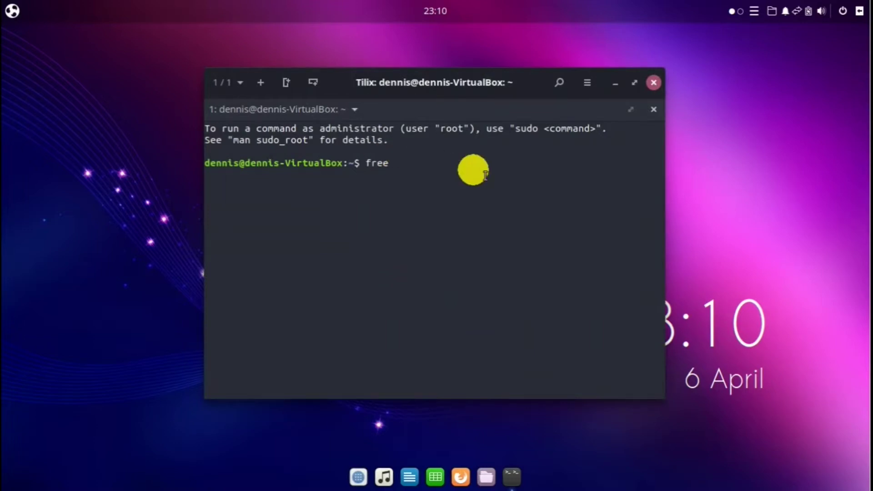
{"action": "type", "text": " -h"}
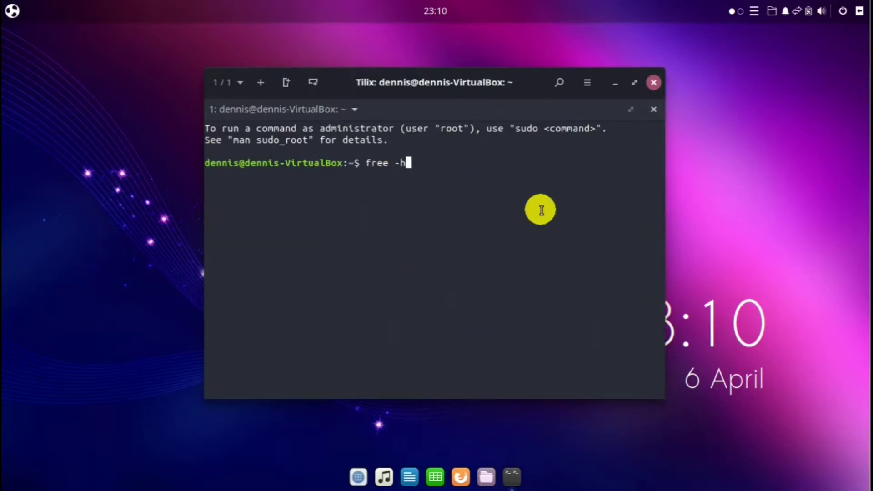
{"action": "key", "text": "Return"}
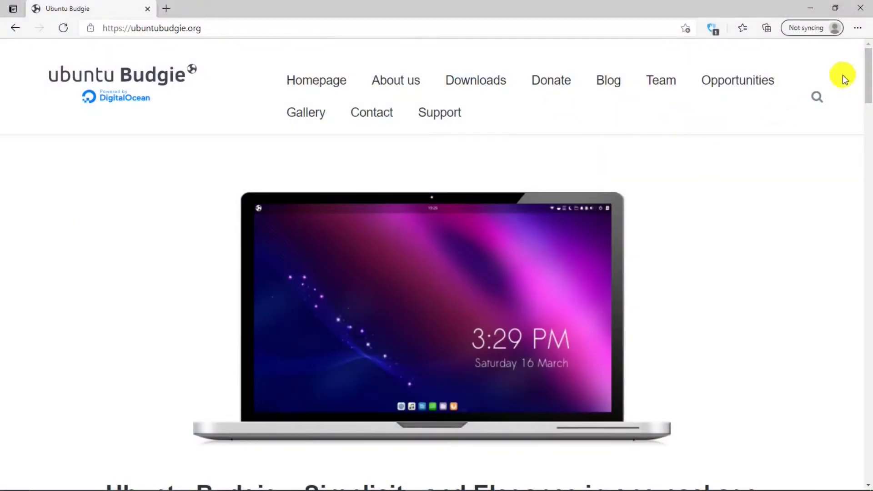
- Open the ubuntubudgie.org Downloads page and select the 20.04.2.0 LTS release tab
{"action": "mouse_move", "coordinate": [868, 69]}
{"action": "left_mouse_down"}
{"action": "mouse_move", "coordinate": [868, 349]}
{"action": "mouse_move", "coordinate": [868, 75]}
{"action": "left_mouse_up"}
{"action": "left_click", "coordinate": [473, 82]}
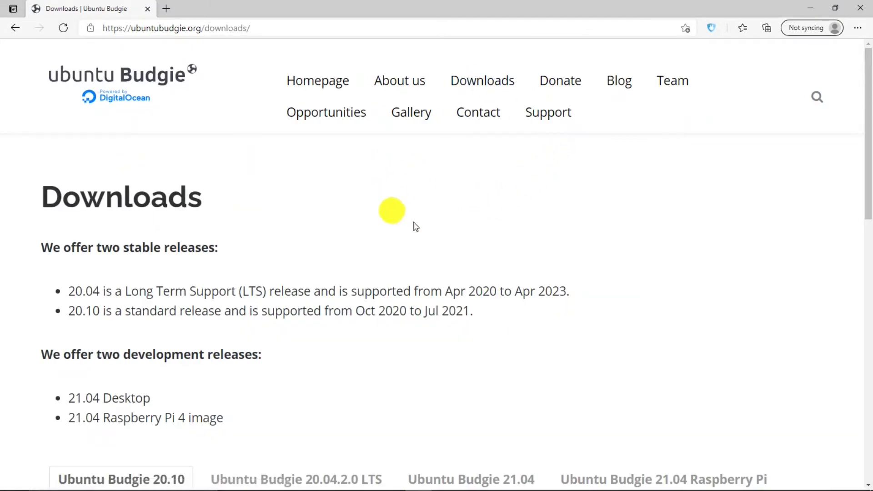
{"action": "left_click_drag", "start_coordinate": [870, 116], "coordinate": [869, 193]}
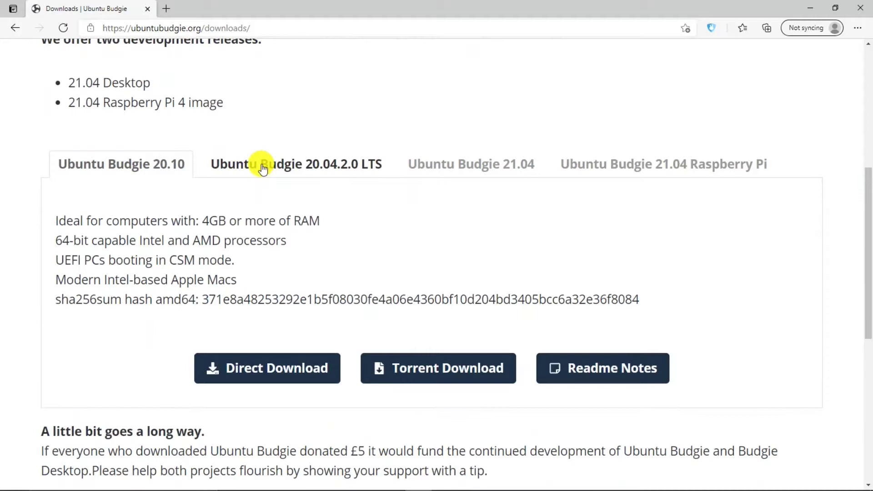
{"action": "left_click", "coordinate": [263, 167]}
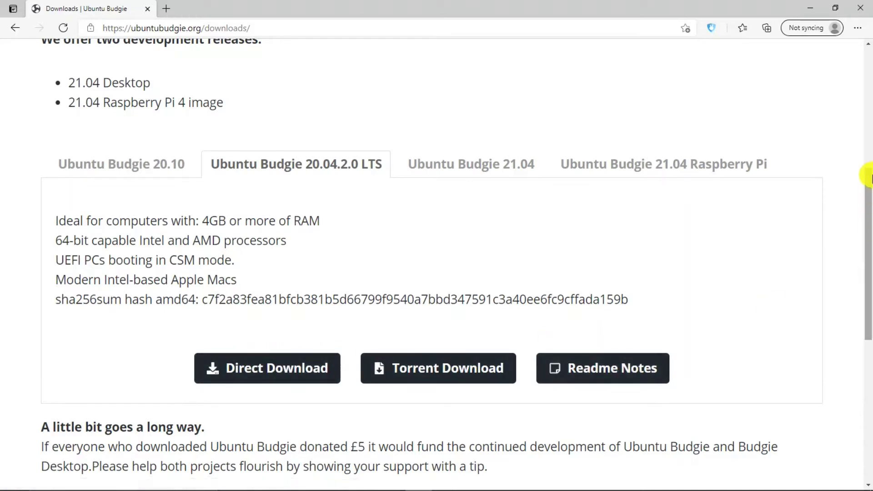
{"action": "left_click_drag", "start_coordinate": [864, 180], "coordinate": [868, 262]}
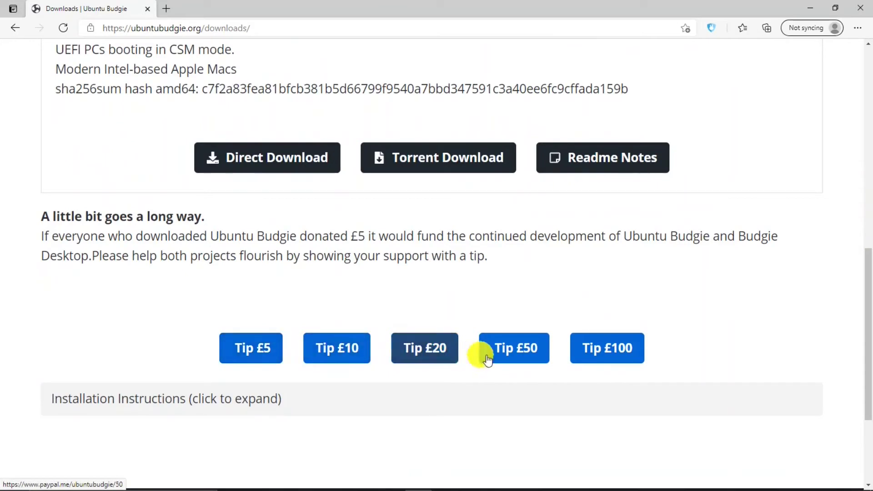
{"action": "left_click_drag", "start_coordinate": [868, 332], "coordinate": [866, 88]}
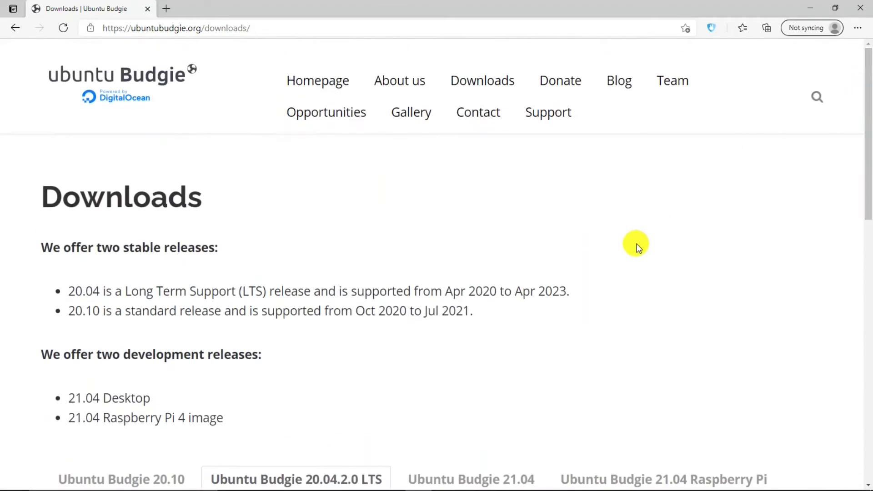